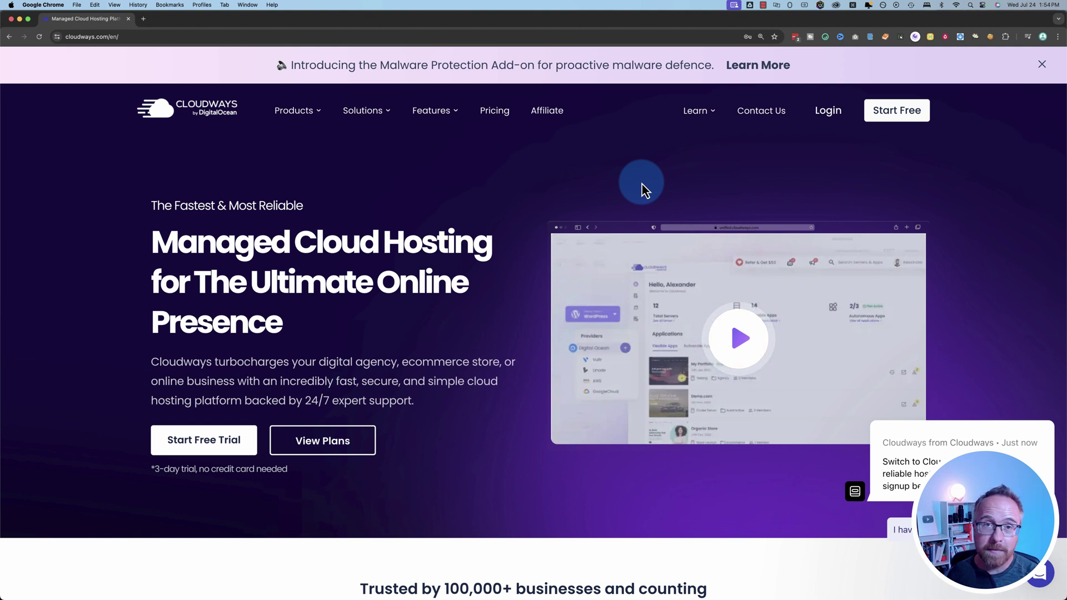
- Choose the DO1GB plan on the Pricing page and sign up with promo code WPLAB25
{"action": "left_click", "coordinate": [492, 116]}
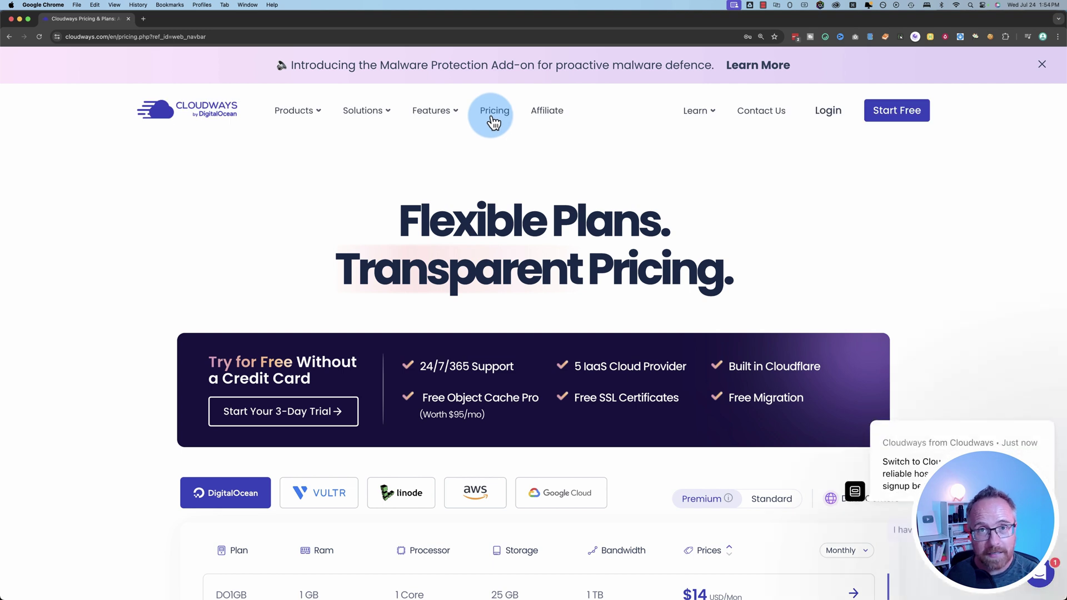
{"action": "scroll", "coordinate": [505, 248], "scroll_direction": "down", "scroll_amount": 5}
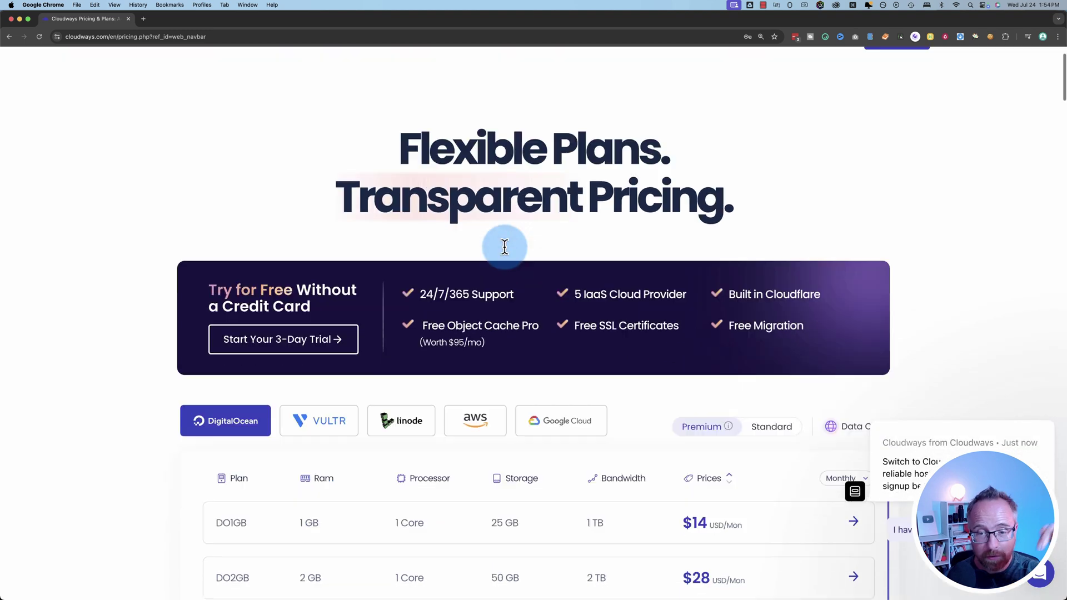
{"action": "left_click", "coordinate": [852, 179]}
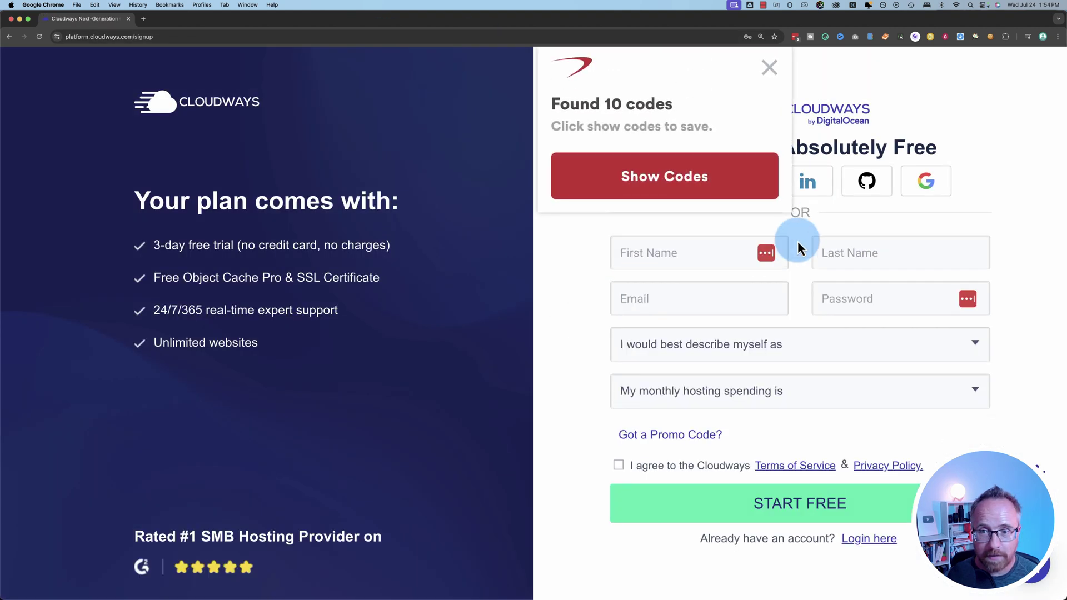
{"action": "left_click", "coordinate": [771, 67]}
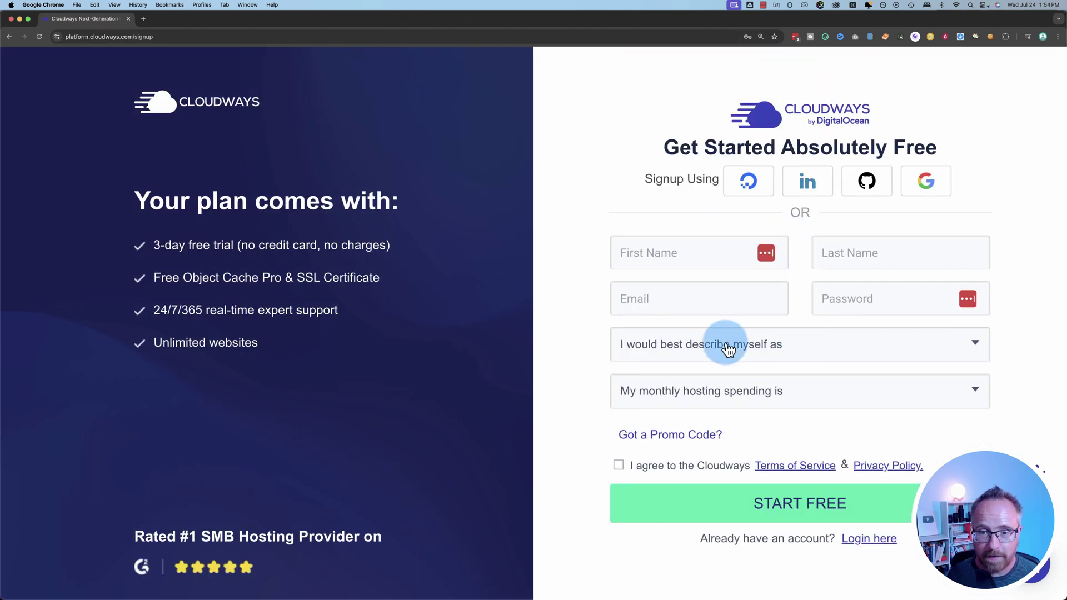
{"action": "left_click", "coordinate": [662, 434]}
{"action": "left_click", "coordinate": [743, 431]}
{"action": "type", "text": "WP"}
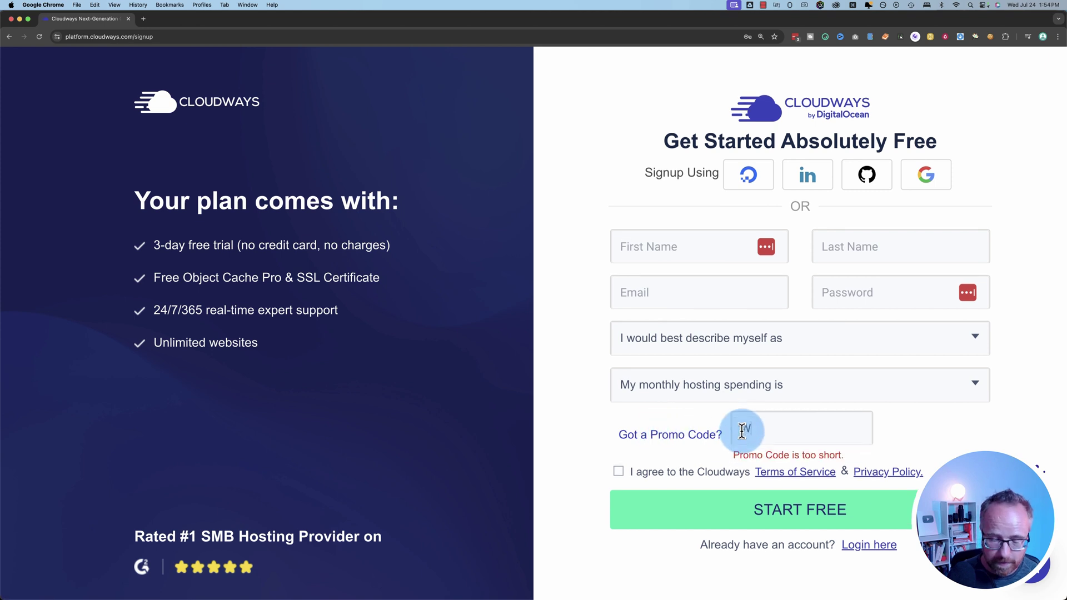
{"action": "type", "text": "LAB25"}
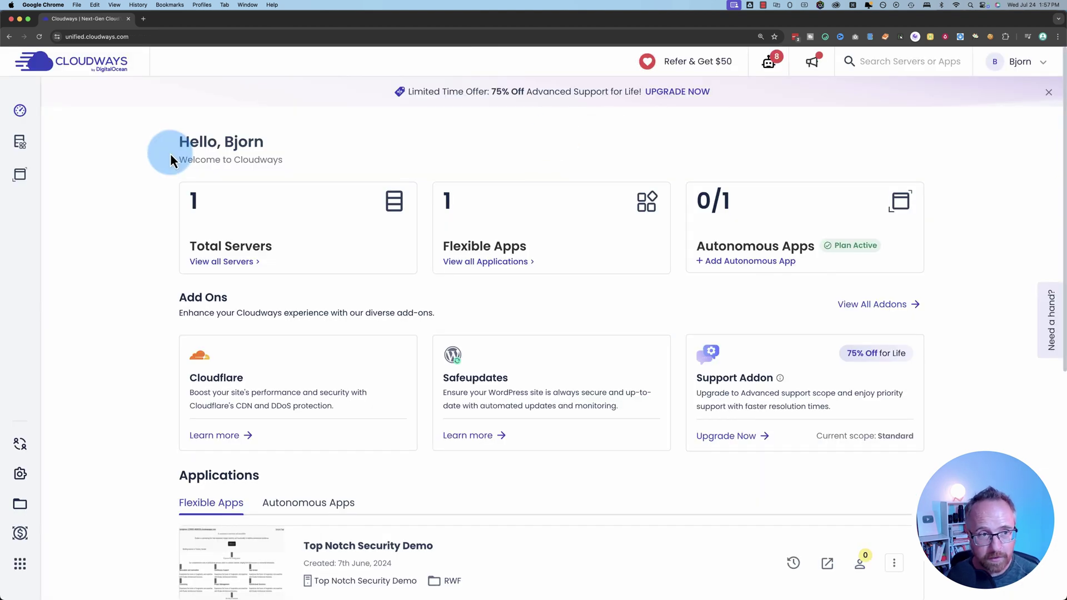
- Open the Cloudways Autonomous applications page
{"action": "mouse_move", "coordinate": [3, 178]}
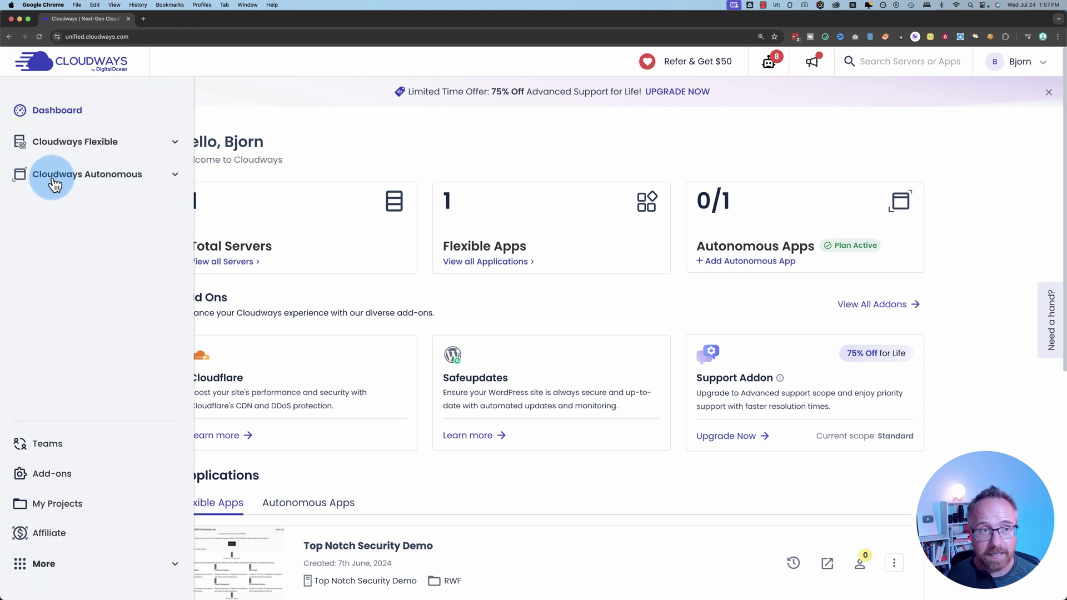
{"action": "left_click", "coordinate": [182, 175]}
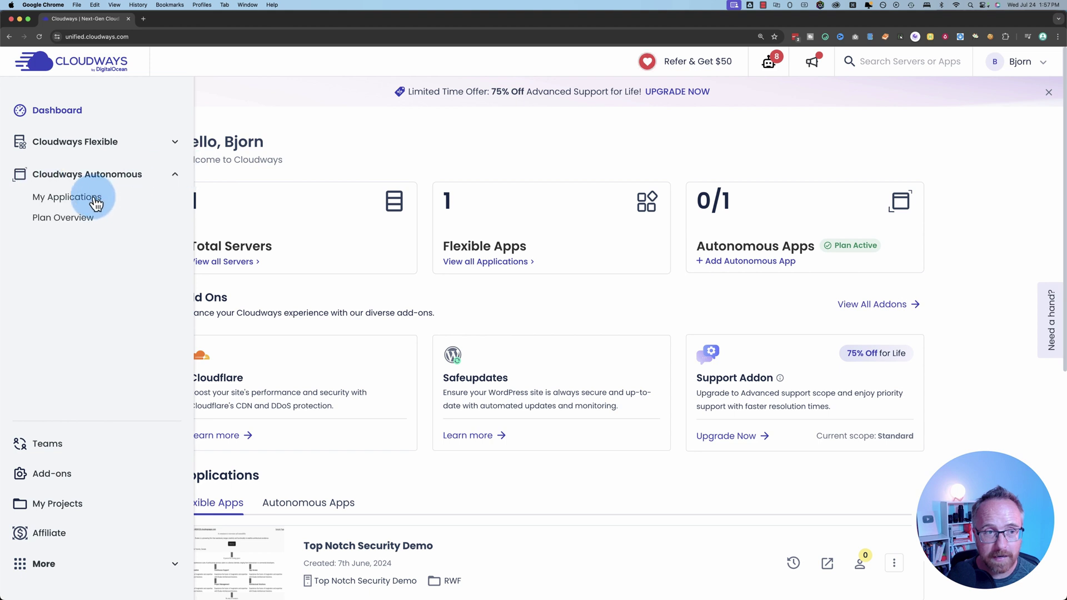
{"action": "left_click", "coordinate": [70, 199]}
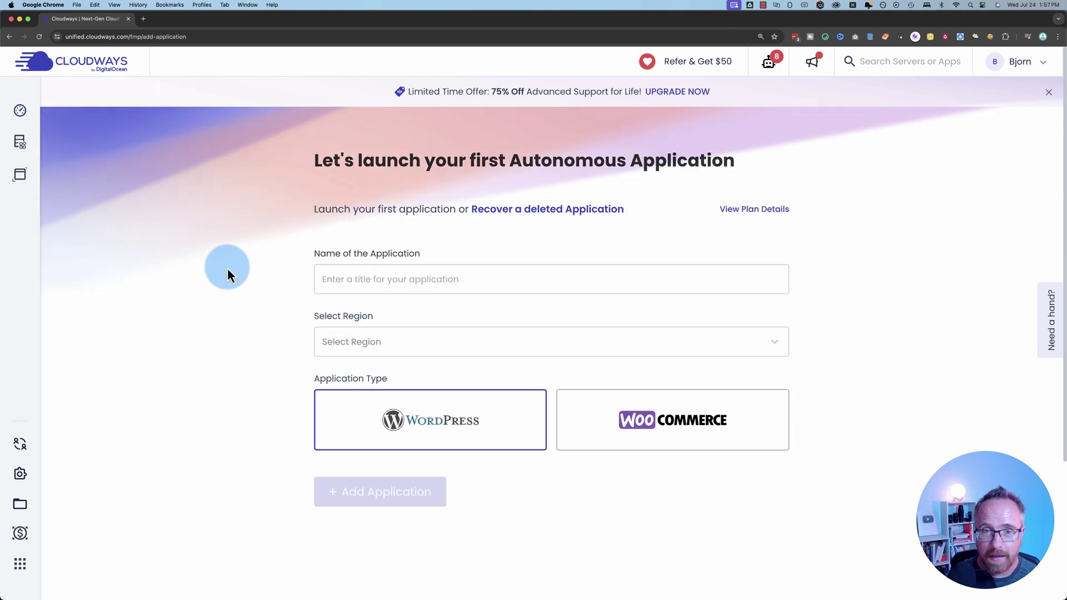
- Name the application 'WooCommerce Test Site', pick the South Carolina region and the WooCommerce type
{"action": "left_click", "coordinate": [393, 279]}
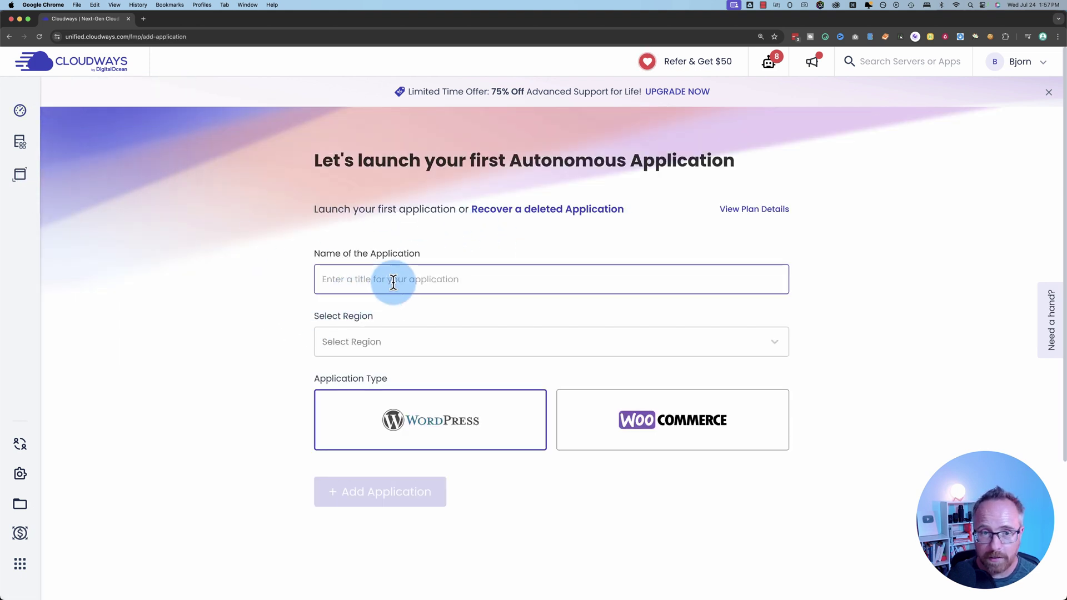
{"action": "right_click", "coordinate": [402, 278]}
{"action": "type", "text": "WooCommerce Test Site"}
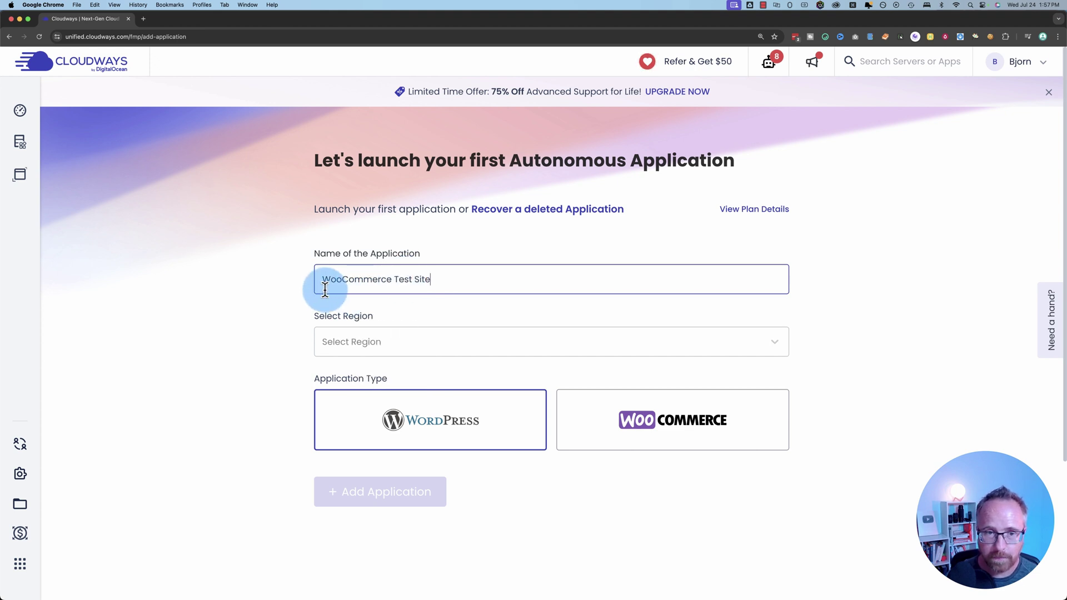
{"action": "left_click", "coordinate": [451, 340]}
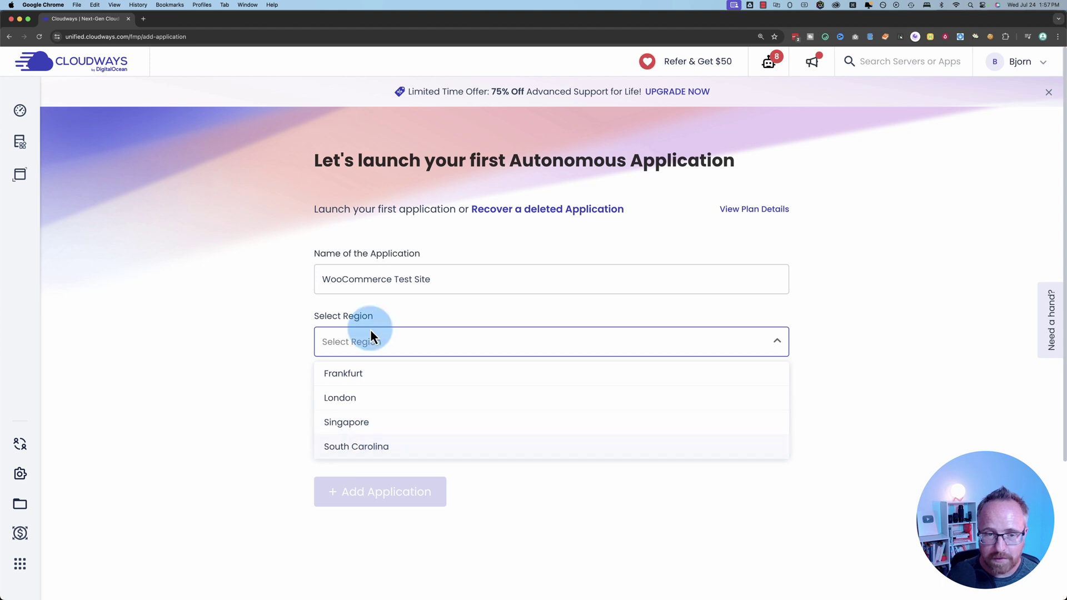
{"action": "left_click", "coordinate": [361, 448]}
{"action": "scroll", "coordinate": [290, 393], "scroll_direction": "down", "scroll_amount": 3}
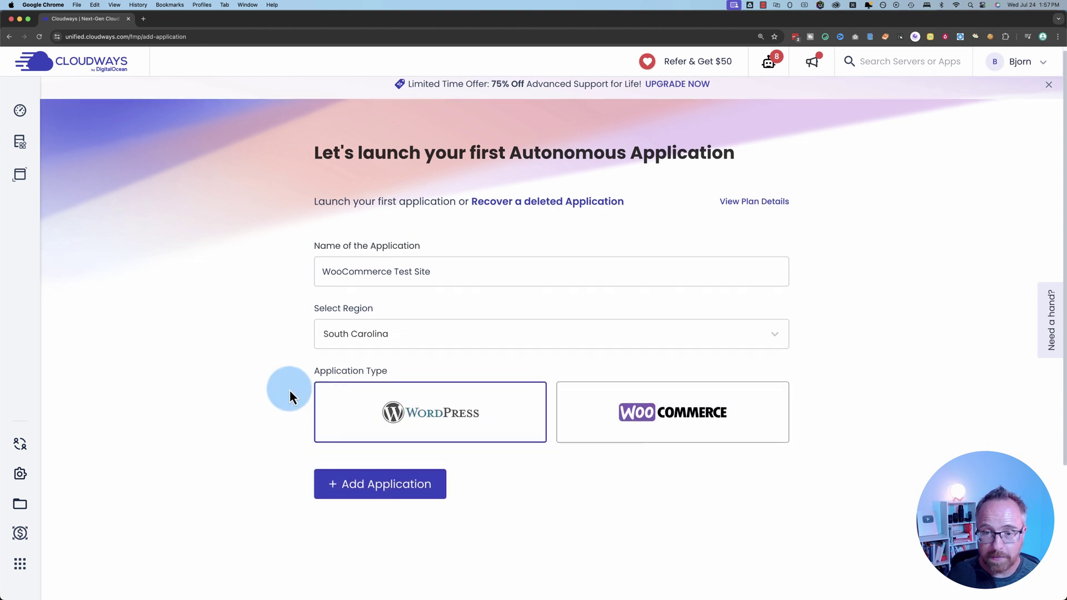
{"action": "left_click", "coordinate": [590, 338]}
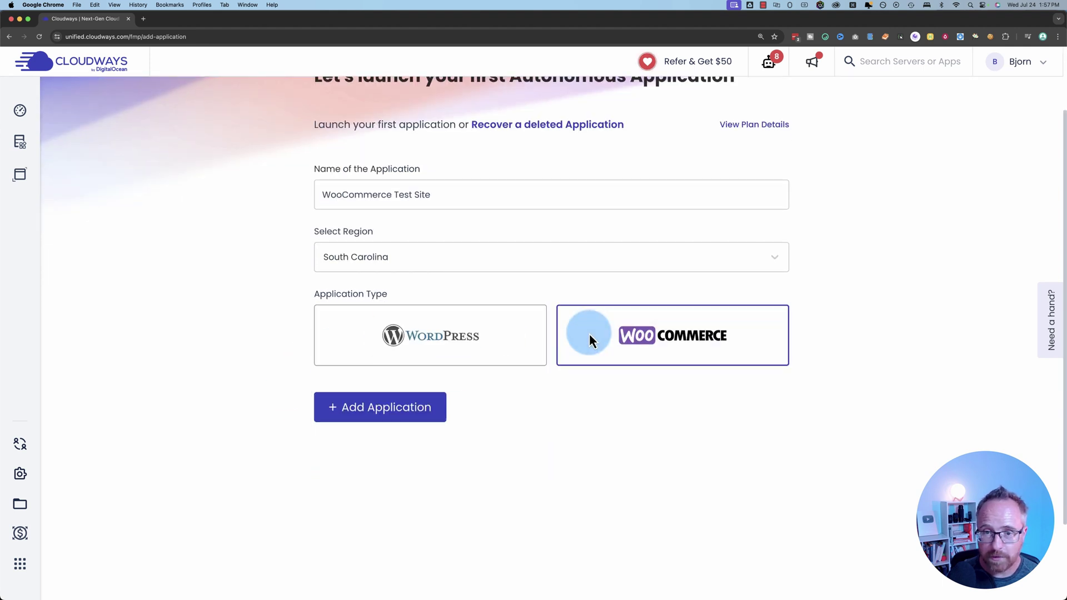
- Add the WooCommerce Test Site application and open its details once it is ready
{"action": "left_click", "coordinate": [377, 414]}
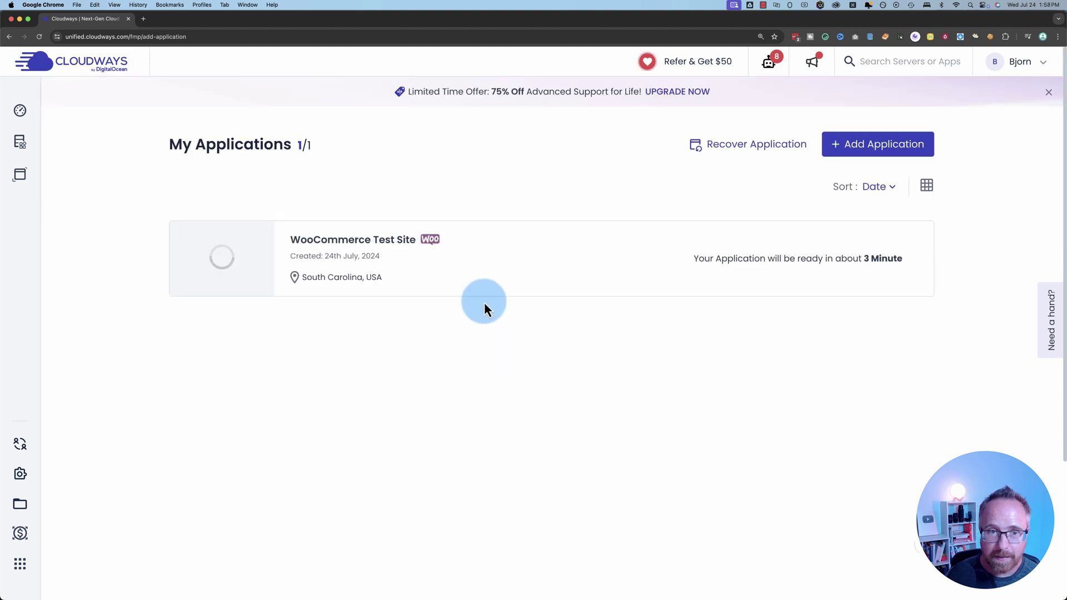
{"action": "left_click_drag", "start_coordinate": [691, 261], "coordinate": [918, 262]}
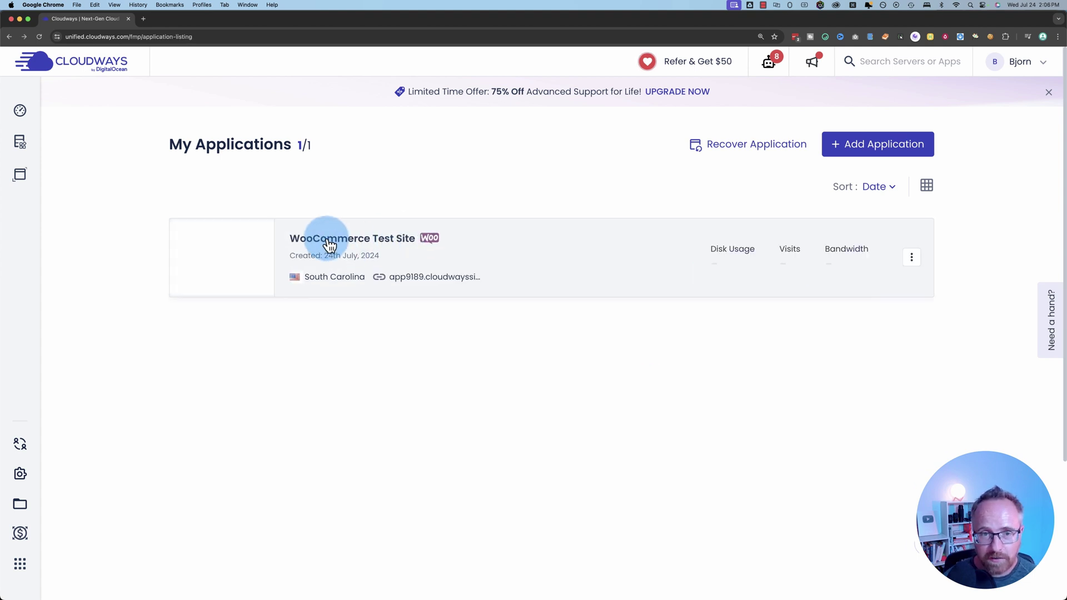
{"action": "left_click", "coordinate": [371, 239]}
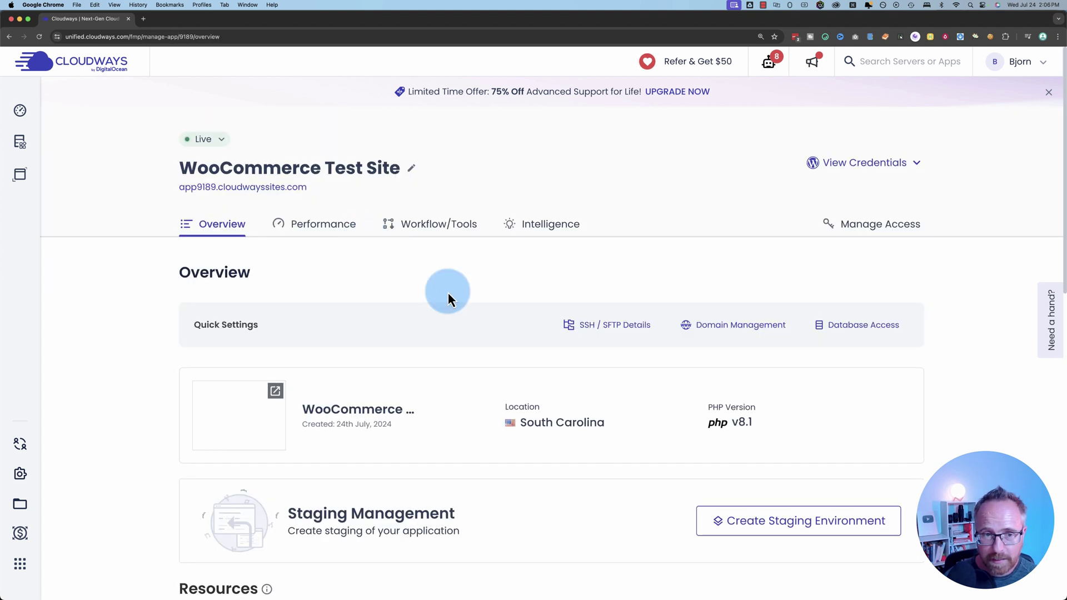
{"action": "left_click", "coordinate": [238, 321]}
{"action": "scroll", "coordinate": [240, 322], "scroll_direction": "down", "scroll_amount": 3}
{"action": "scroll", "coordinate": [240, 325], "scroll_direction": "down", "scroll_amount": 1}
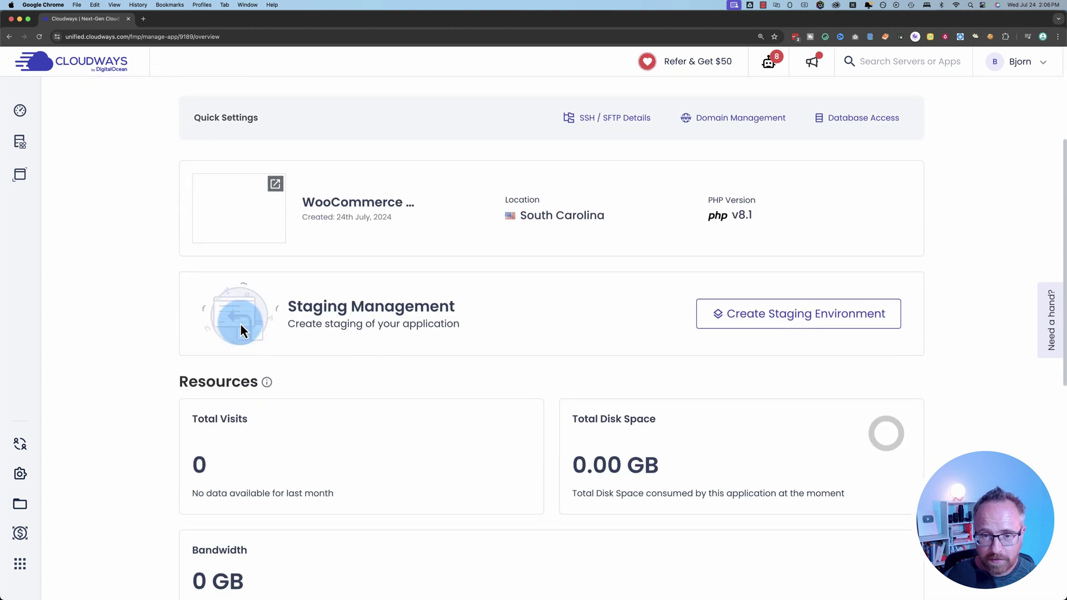
{"action": "scroll", "coordinate": [240, 323], "scroll_direction": "down", "scroll_amount": 6}
{"action": "scroll", "coordinate": [240, 323], "scroll_direction": "up", "scroll_amount": 9}
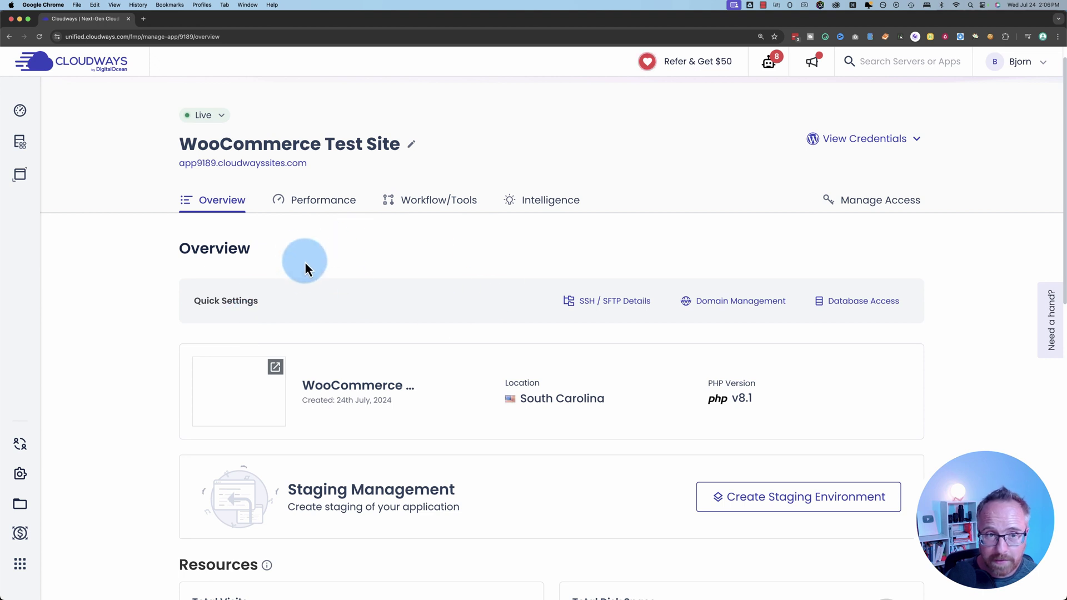
- Review the caching details (Object Cache Pro, Cloudflare CDN enabled), then return to Overview
{"action": "left_click", "coordinate": [323, 204]}
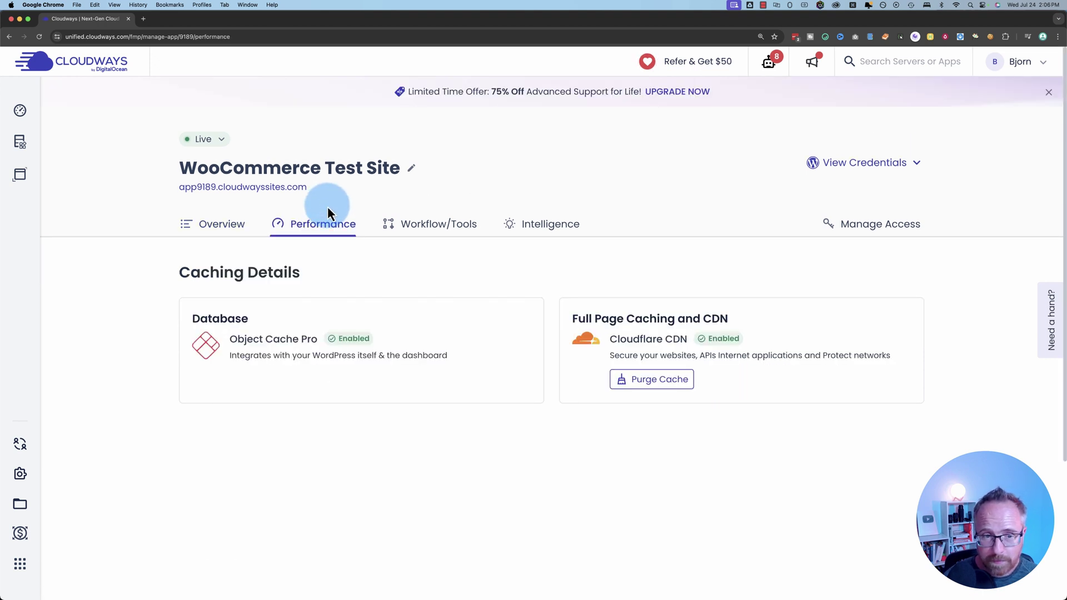
{"action": "left_click_drag", "start_coordinate": [229, 340], "coordinate": [366, 344]}
{"action": "left_click_drag", "start_coordinate": [230, 356], "coordinate": [422, 357]}
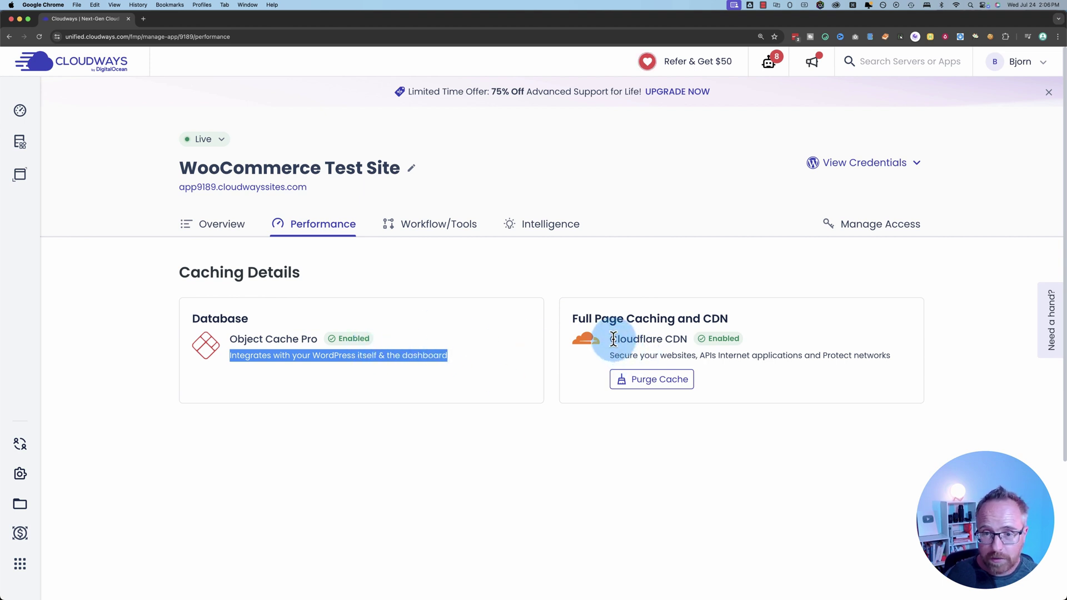
{"action": "left_click_drag", "start_coordinate": [613, 339], "coordinate": [716, 340]}
{"action": "left_click", "coordinate": [720, 351]}
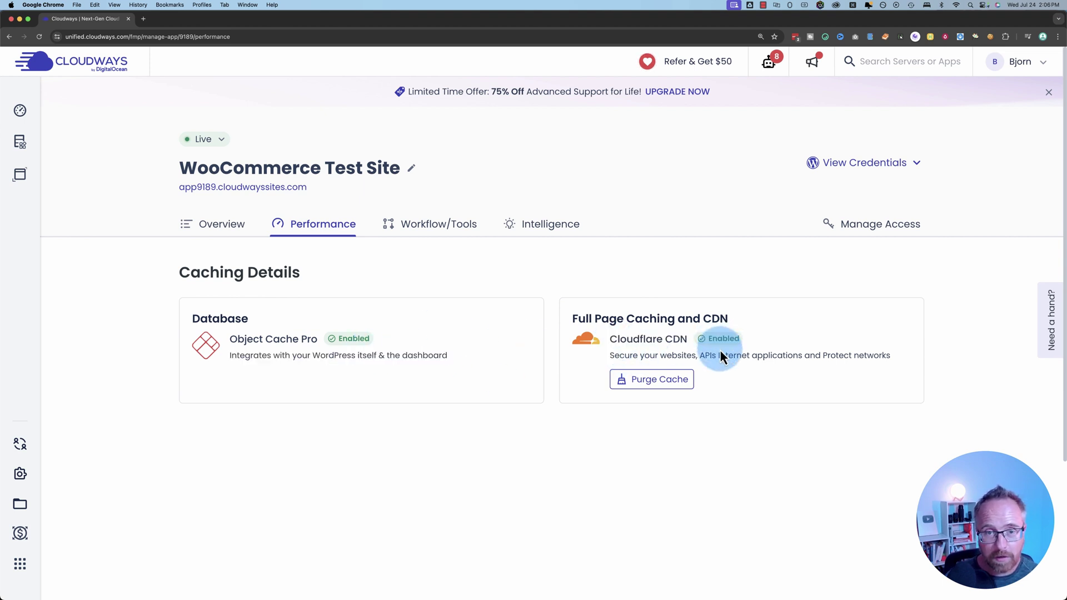
{"action": "left_click", "coordinate": [229, 228]}
- Open the live WordPress Dev storefront in a new tab, then switch back to Cloudways
{"action": "left_click", "coordinate": [275, 391]}
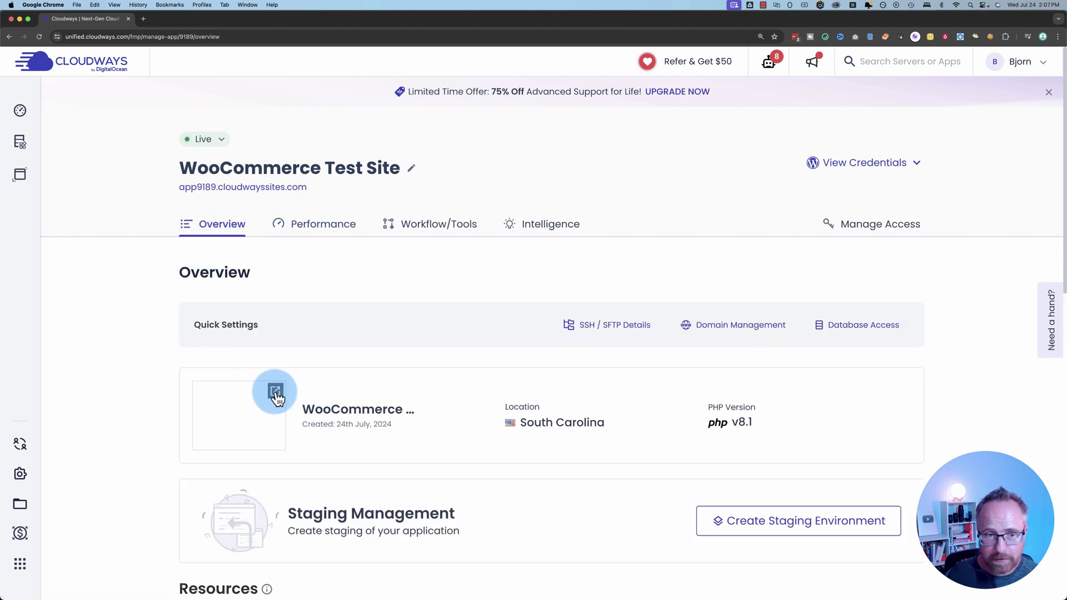
{"action": "left_click", "coordinate": [260, 187]}
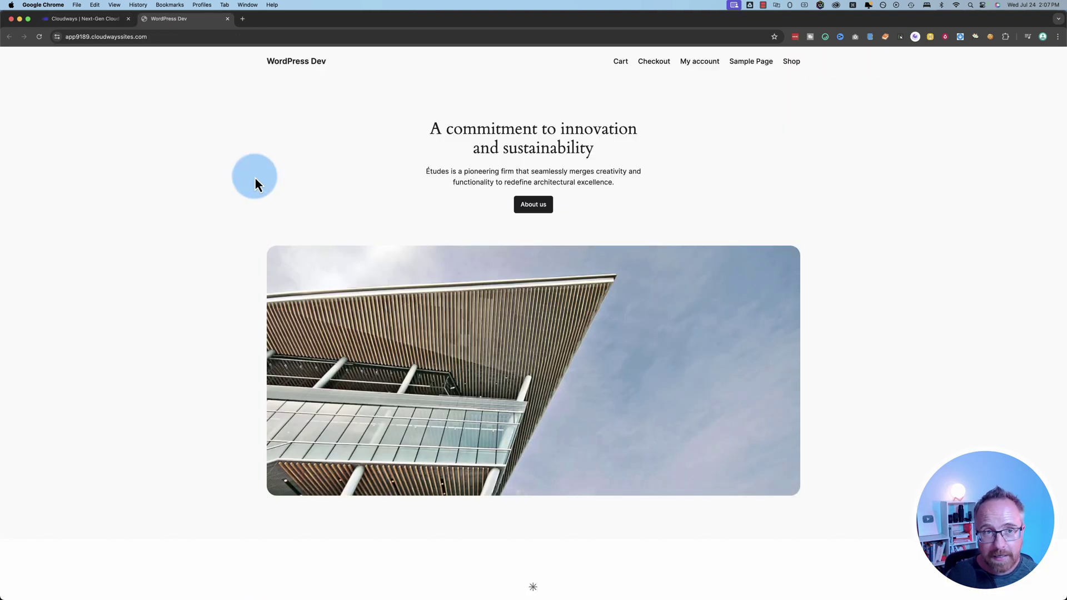
{"action": "left_click", "coordinate": [88, 36]}
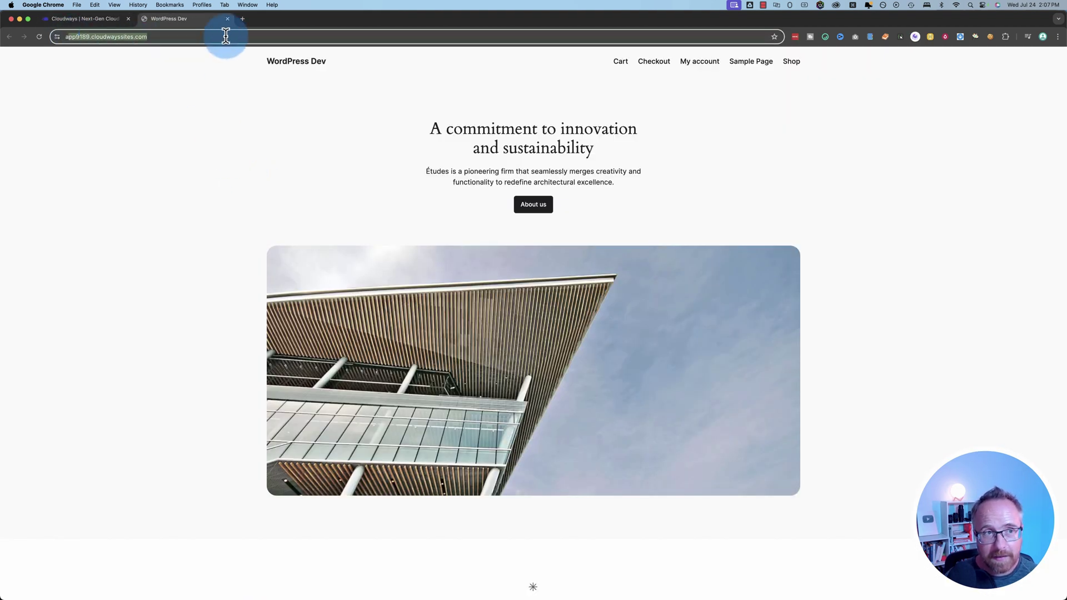
{"action": "left_click", "coordinate": [82, 20]}
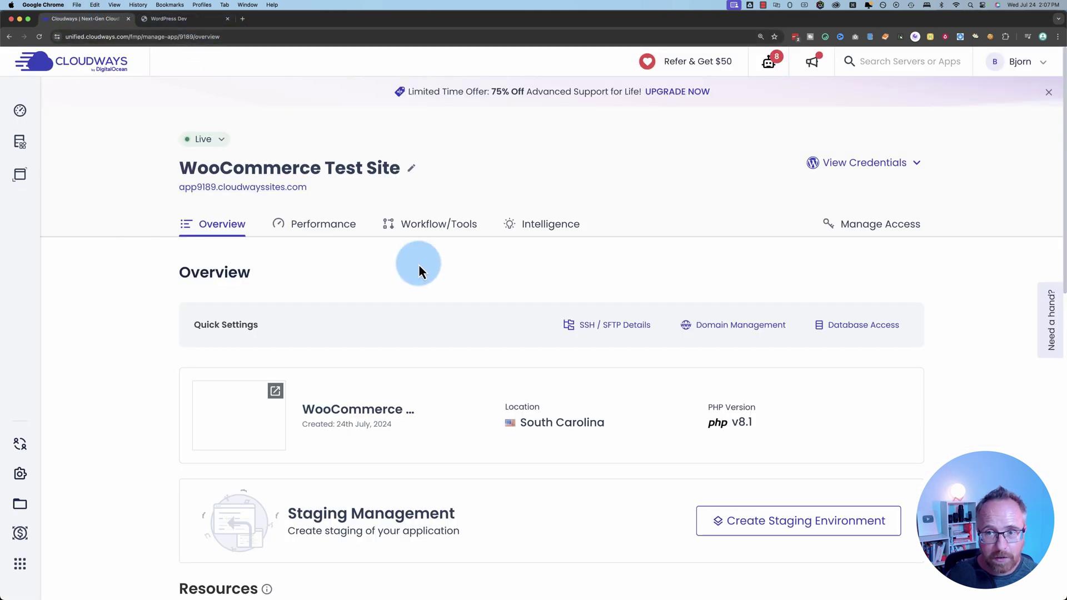
- Check the app's domain management settings, then copy the WordPress admin password from the credentials
{"action": "left_click", "coordinate": [872, 223]}
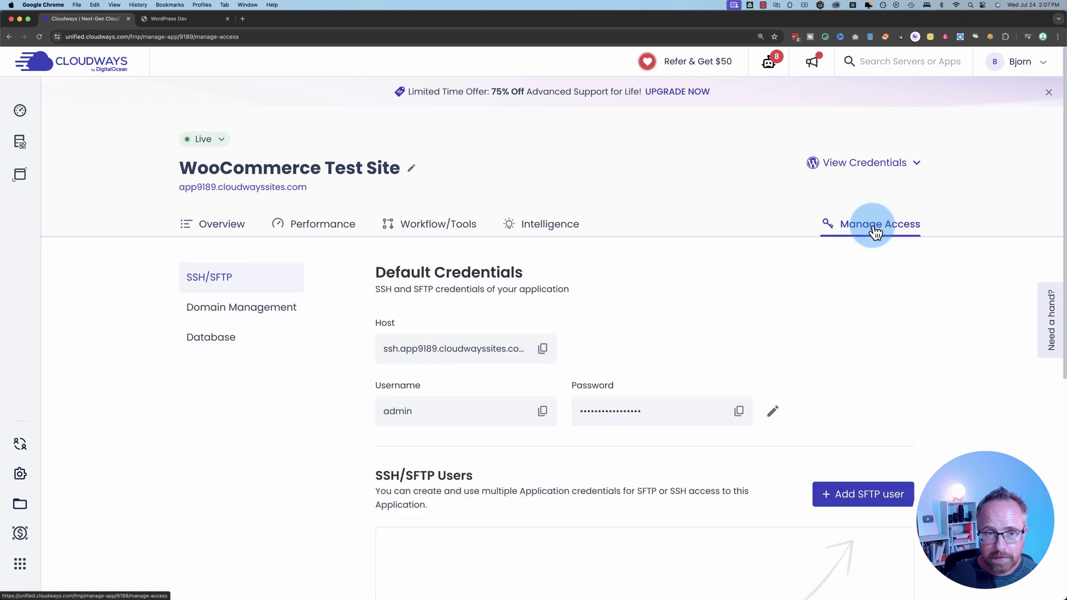
{"action": "left_click", "coordinate": [286, 311]}
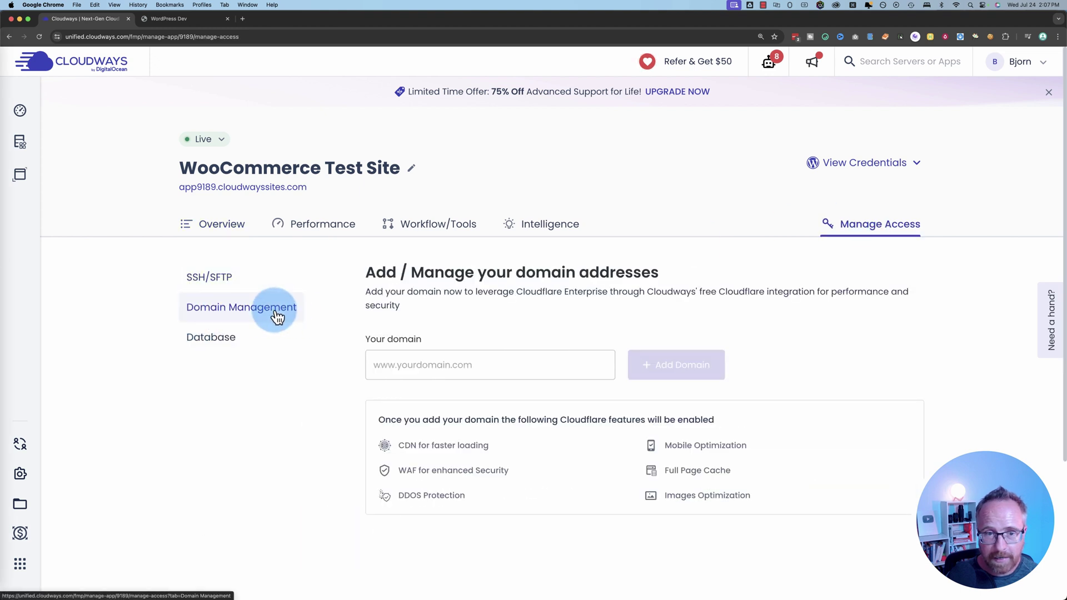
{"action": "scroll", "coordinate": [361, 344], "scroll_direction": "down", "scroll_amount": 2}
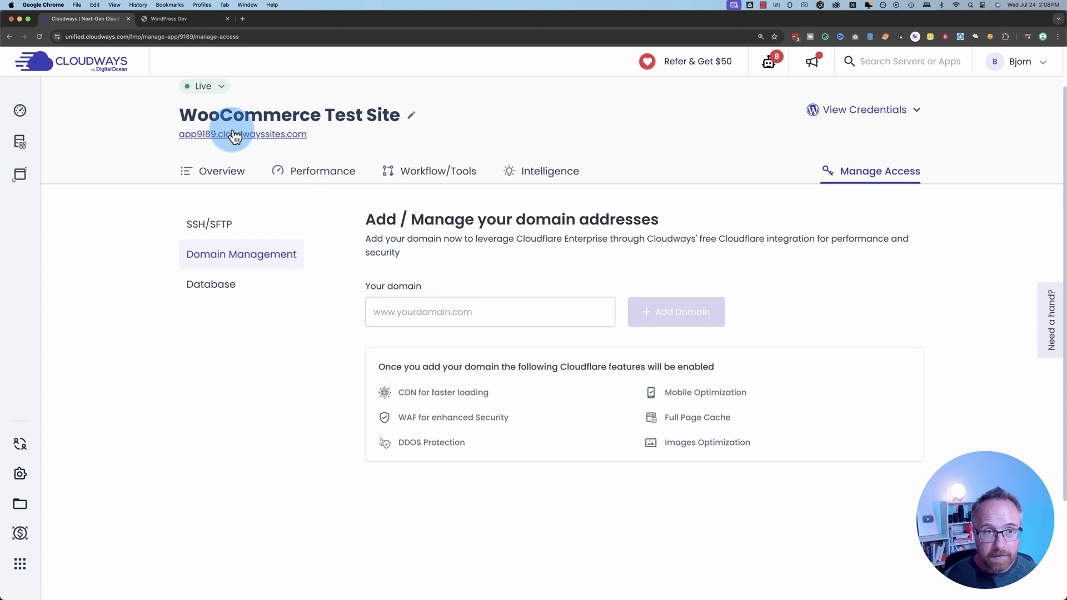
{"action": "triple_click", "coordinate": [158, 142]}
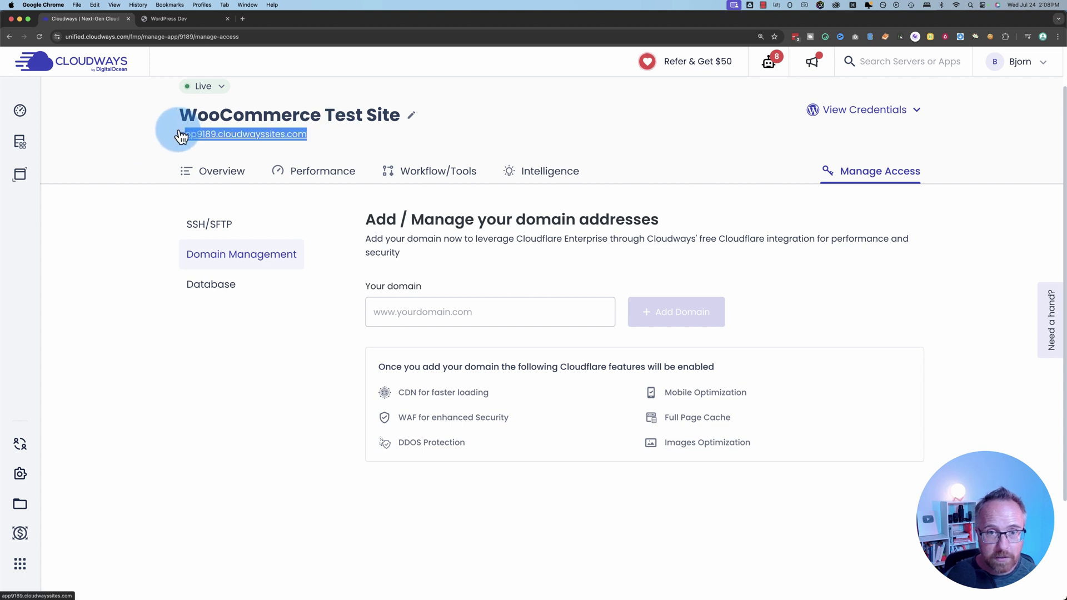
{"action": "left_click", "coordinate": [308, 151]}
{"action": "left_click", "coordinate": [850, 109]}
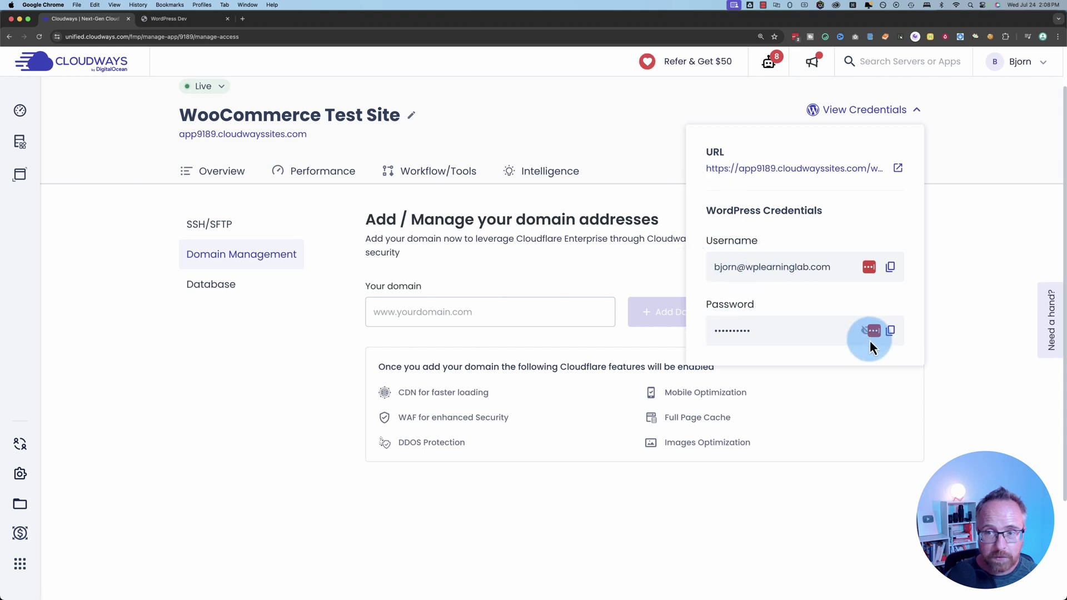
{"action": "left_click", "coordinate": [890, 331]}
- Load the WordPress Dev site's /wp-admin login page
{"action": "left_click", "coordinate": [186, 19]}
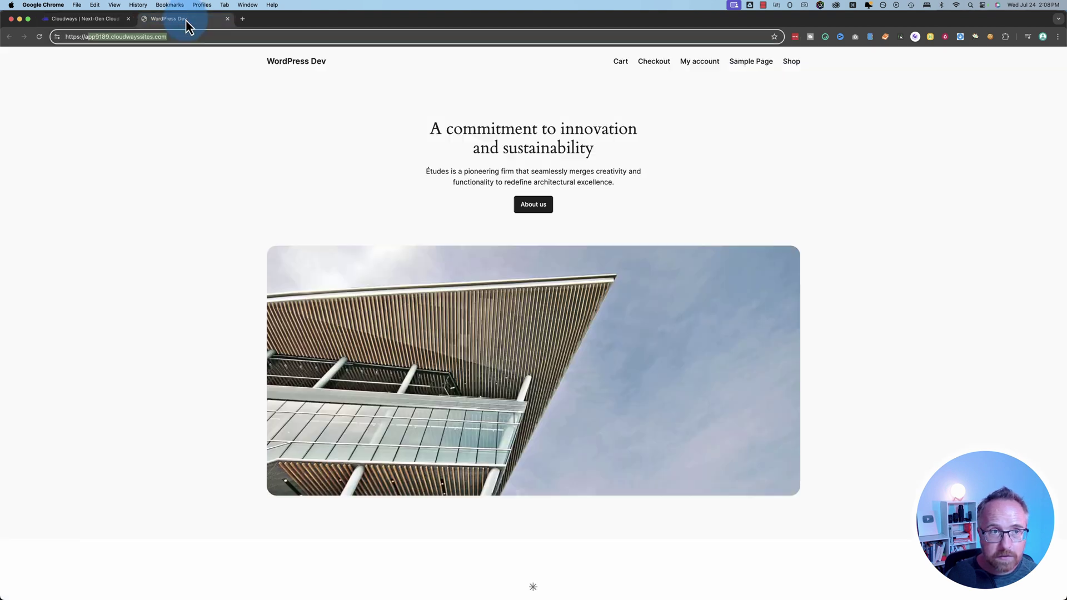
{"action": "left_click", "coordinate": [189, 36]}
{"action": "type", "text": "/wp-admin"}
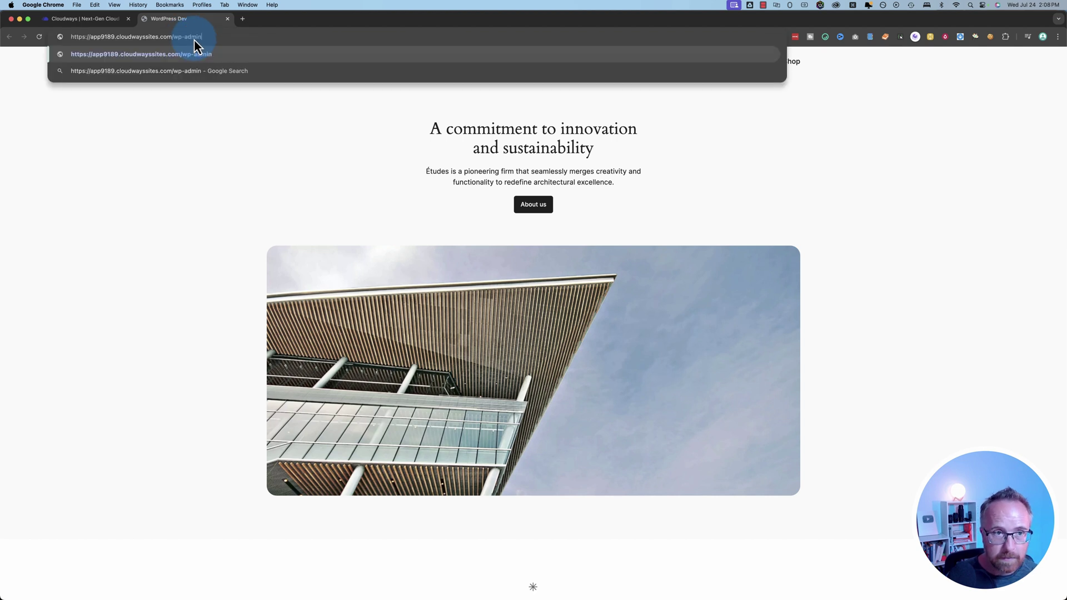
{"action": "key", "text": "Return"}
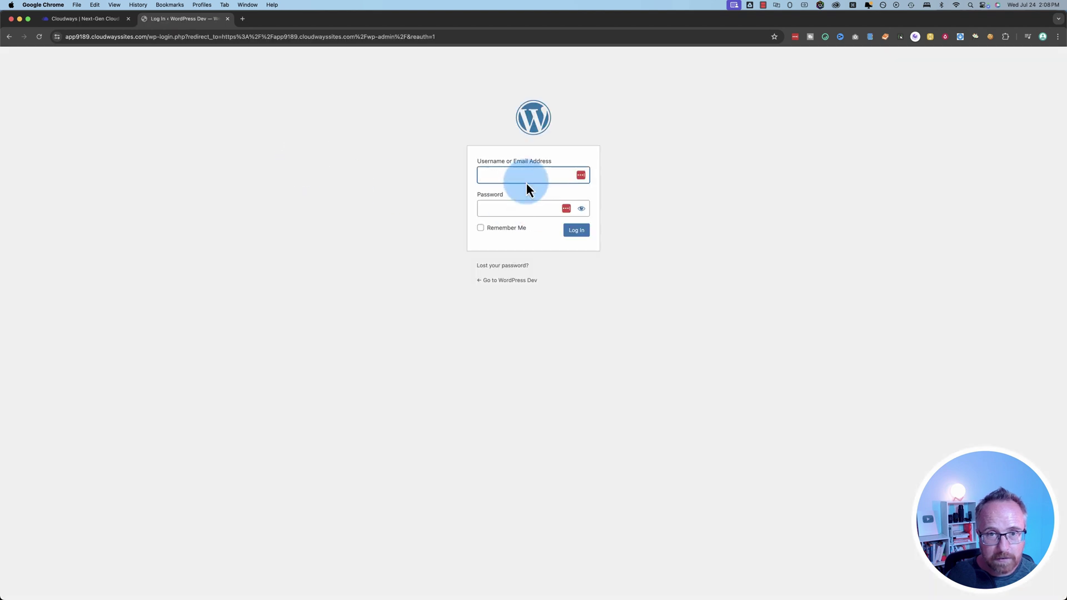
- Log in with the saved admin credentials, decline saving the password, and view the dashboard
{"action": "left_click", "coordinate": [524, 175]}
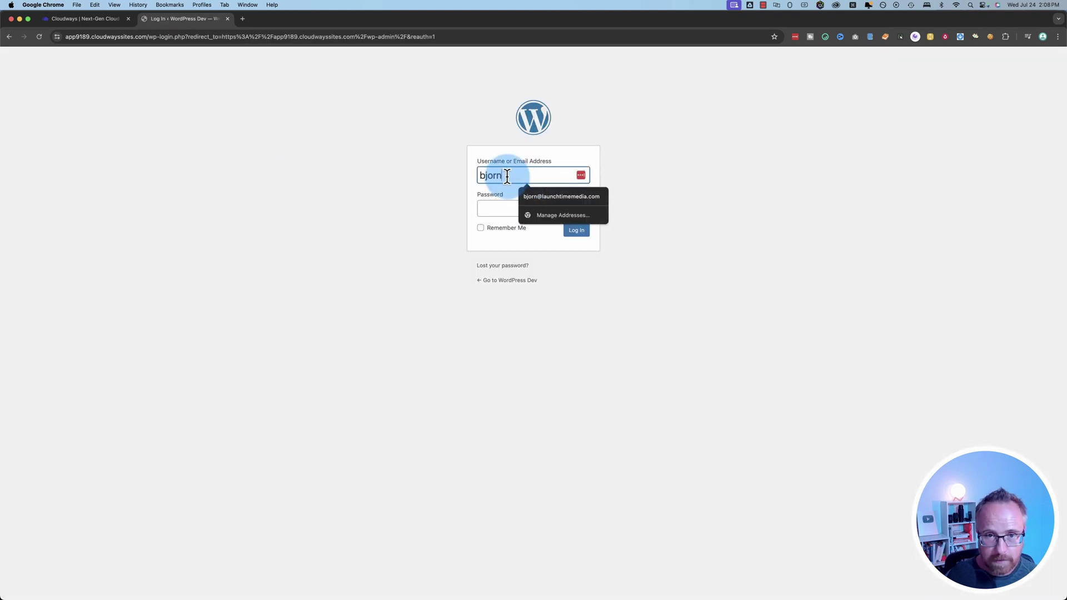
{"action": "type", "text": "bjorn"}
{"action": "key", "text": "Down"}
{"action": "key", "text": "Return"}
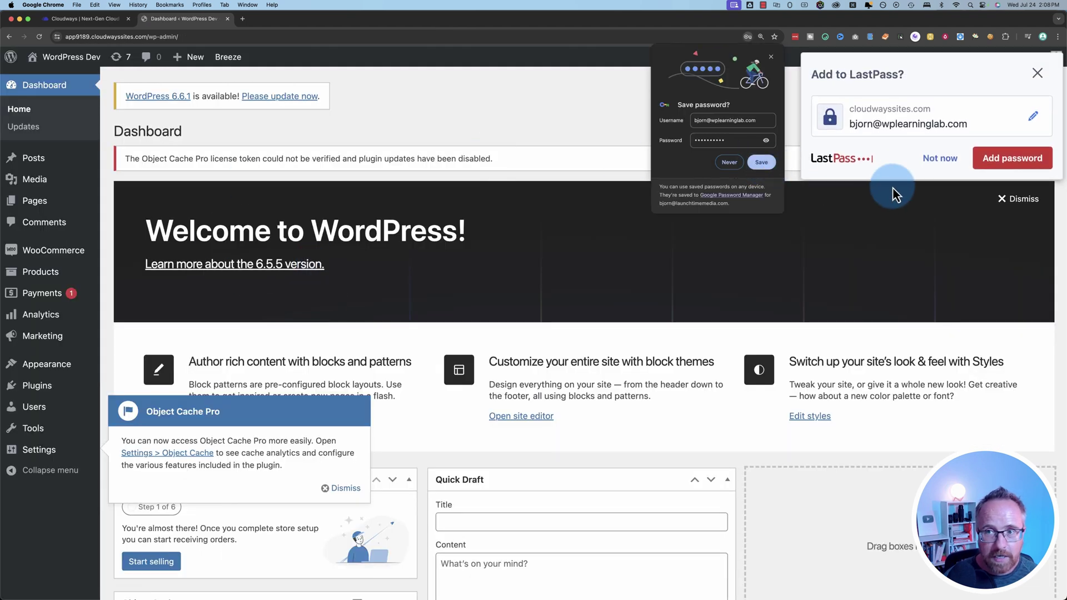
{"action": "left_click", "coordinate": [939, 164]}
{"action": "left_click", "coordinate": [83, 19]}
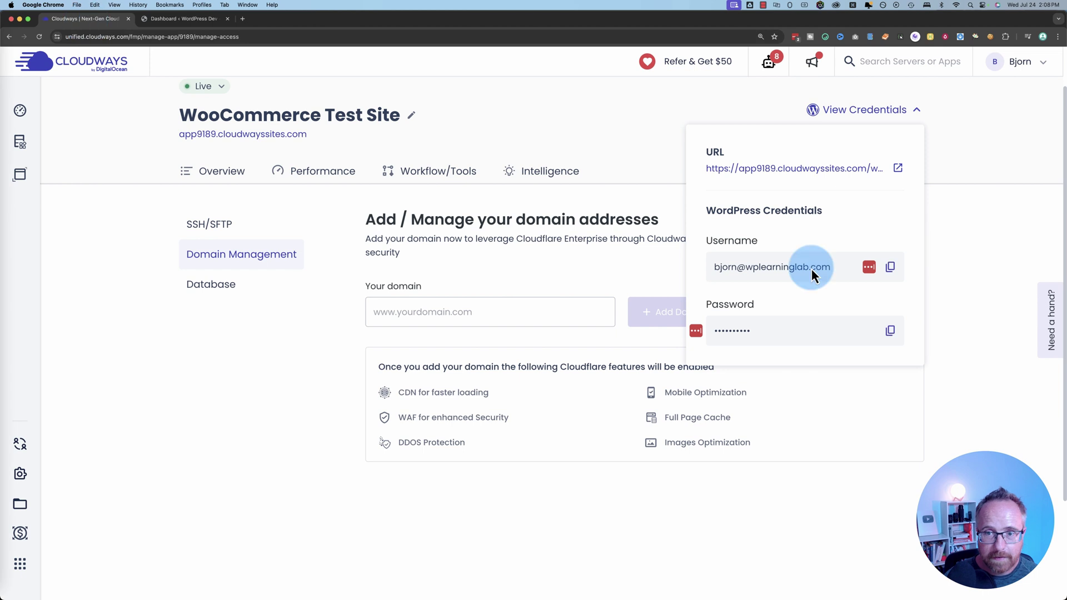
{"action": "left_click", "coordinate": [164, 25]}
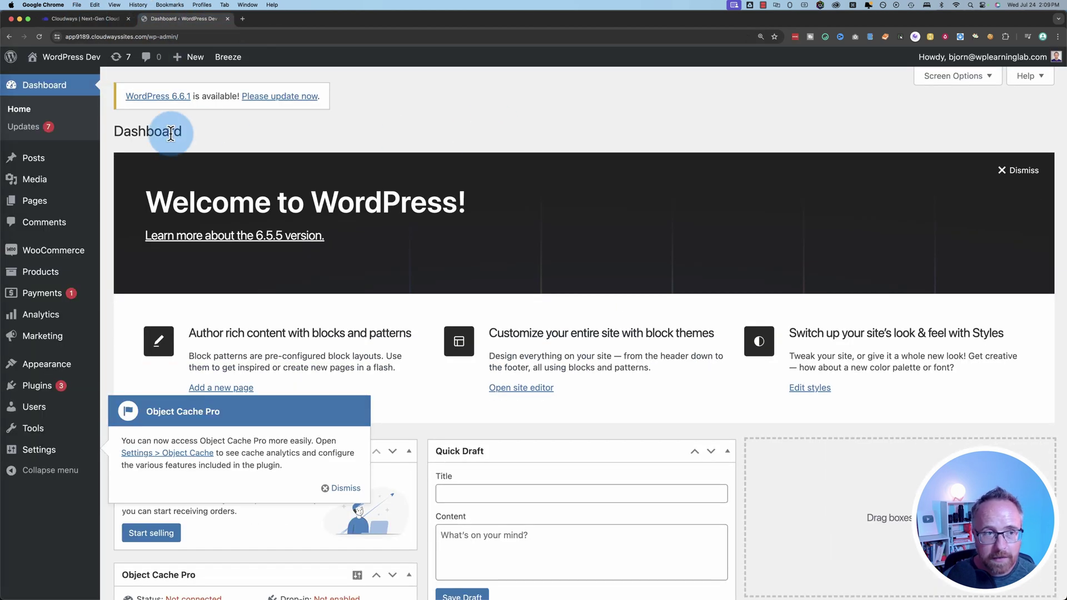
{"action": "mouse_move", "coordinate": [83, 257]}
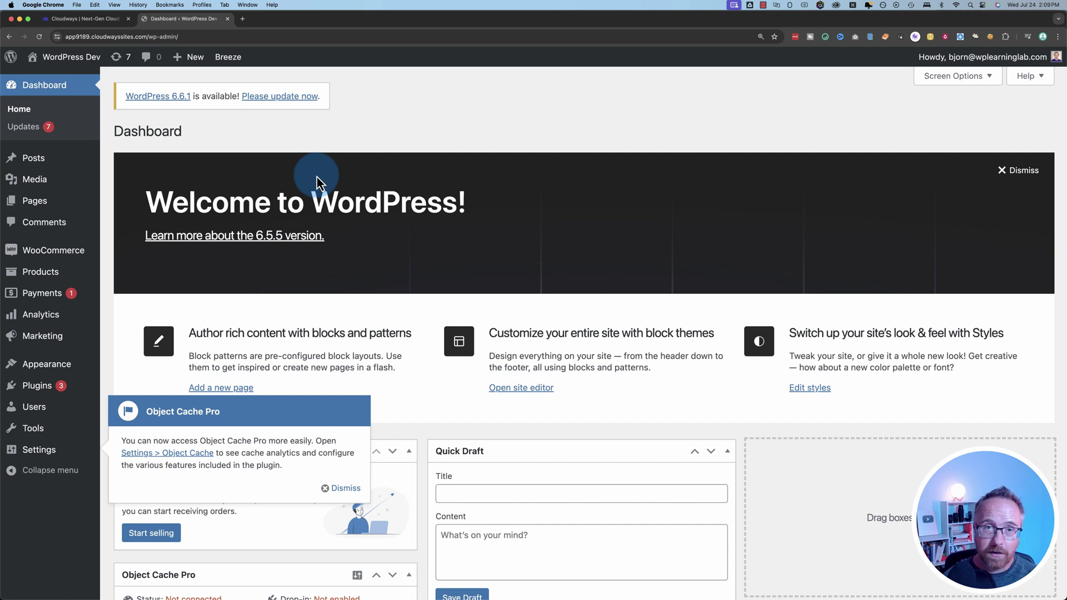
- Close the credentials panel on the Cloudways app page, then go to the Cloudways Autonomous 2 tab
{"action": "left_click", "coordinate": [83, 19]}
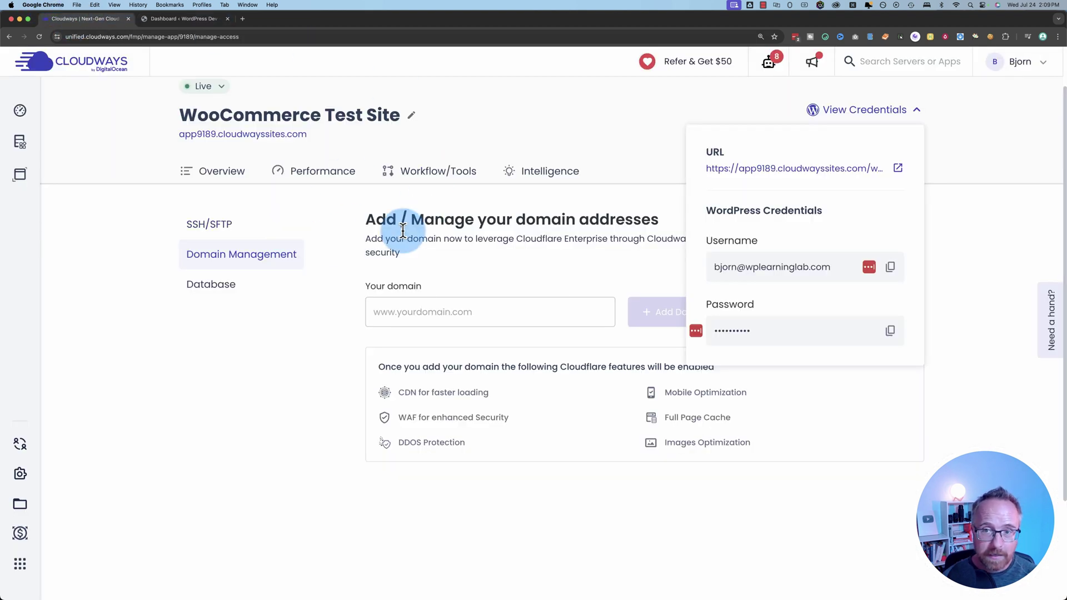
{"action": "left_click", "coordinate": [631, 184]}
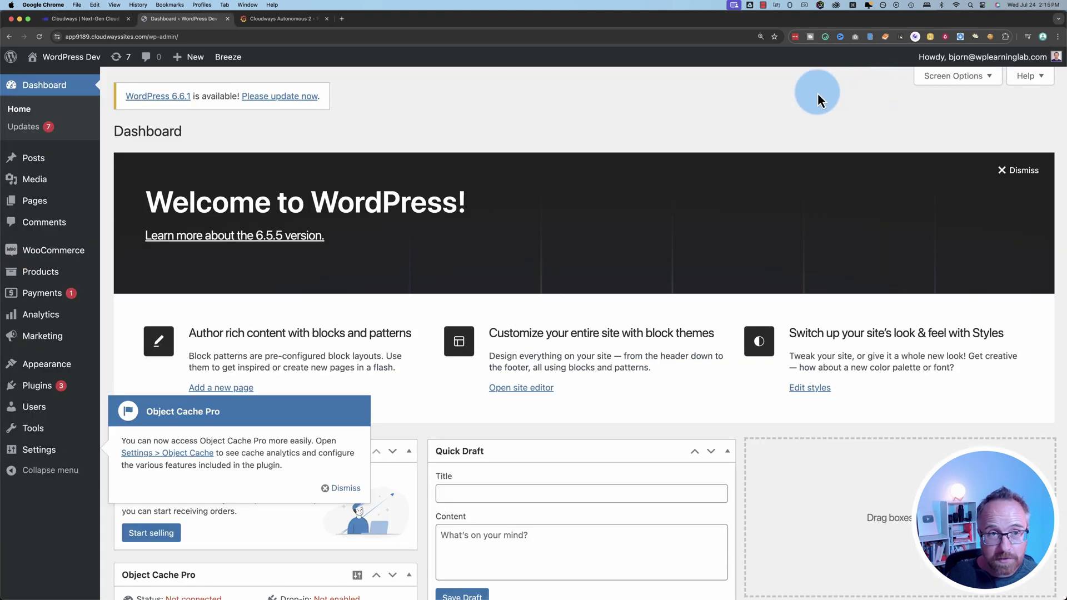
{"action": "left_click", "coordinate": [268, 19]}
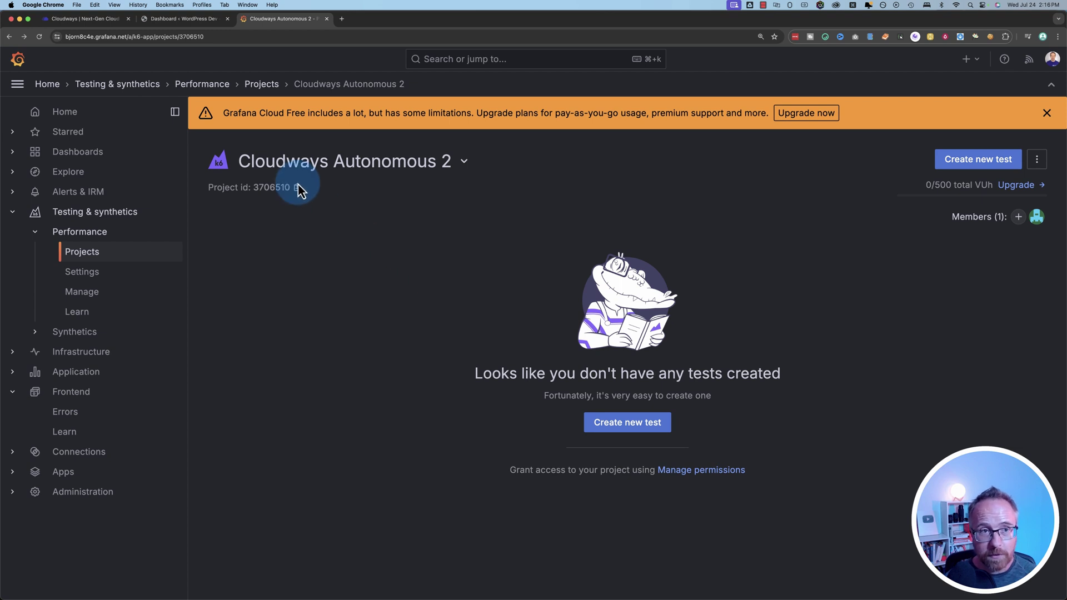
- Open the Grafana website in a new tab and zoom in twice
{"action": "left_click", "coordinate": [177, 20]}
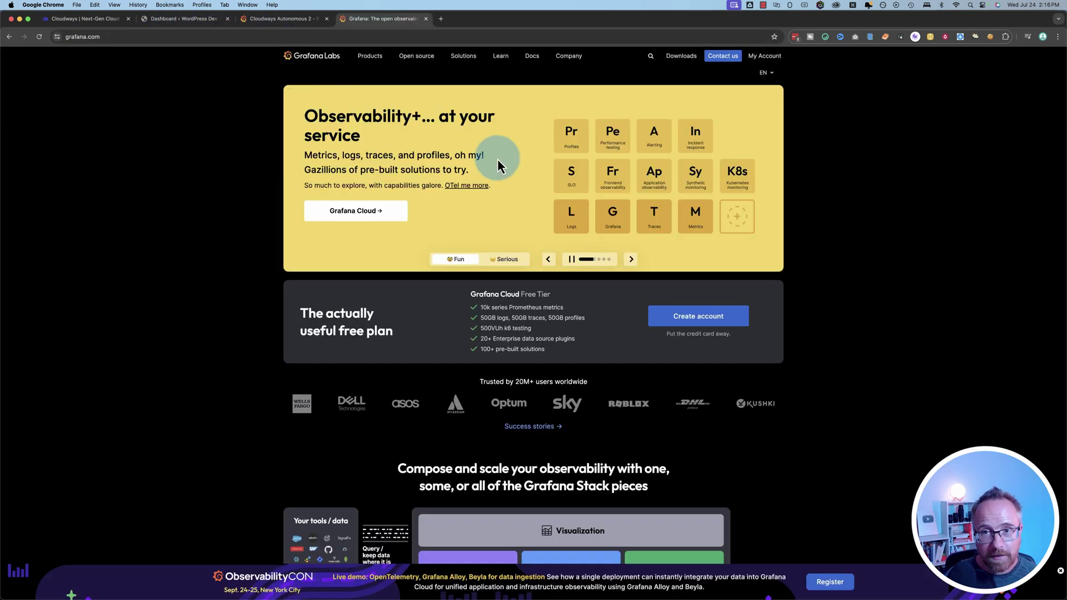
{"action": "key", "text": "super+equal"}
{"action": "key", "text": "super+equal"}
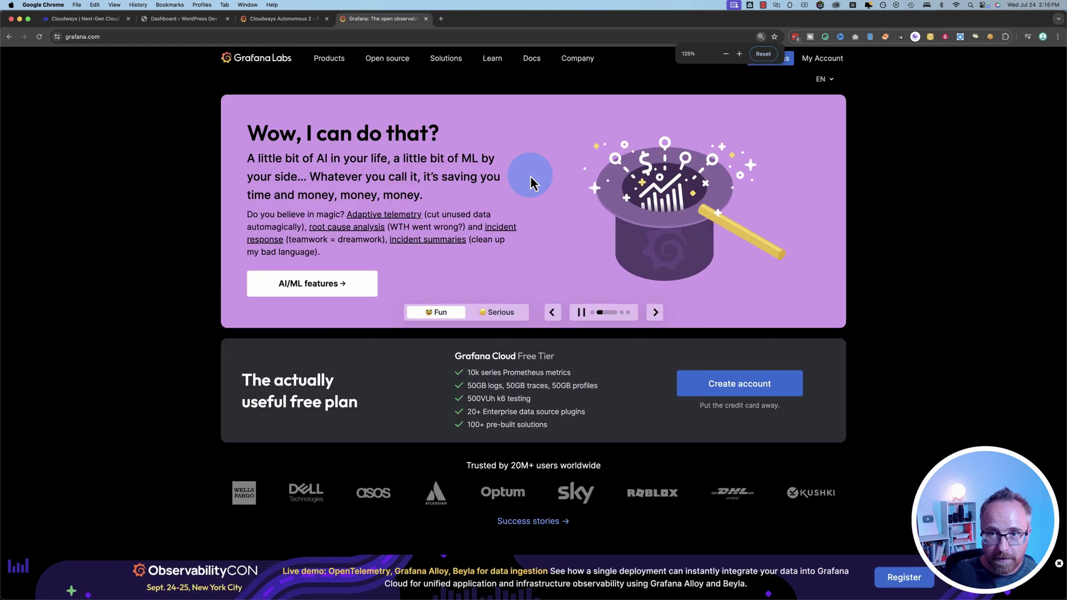
{"action": "key", "text": "super+equal"}
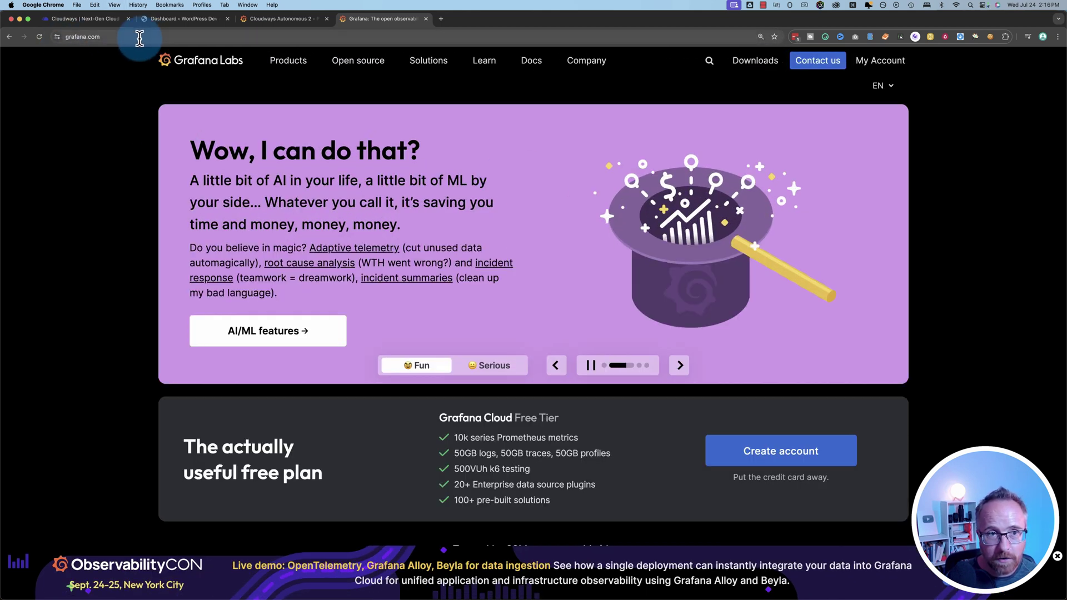
- Open the Cloudways Autonomous 2 k6 project, then bring the k6-load-test.js script forward in Sublime Text
{"action": "left_click", "coordinate": [283, 19]}
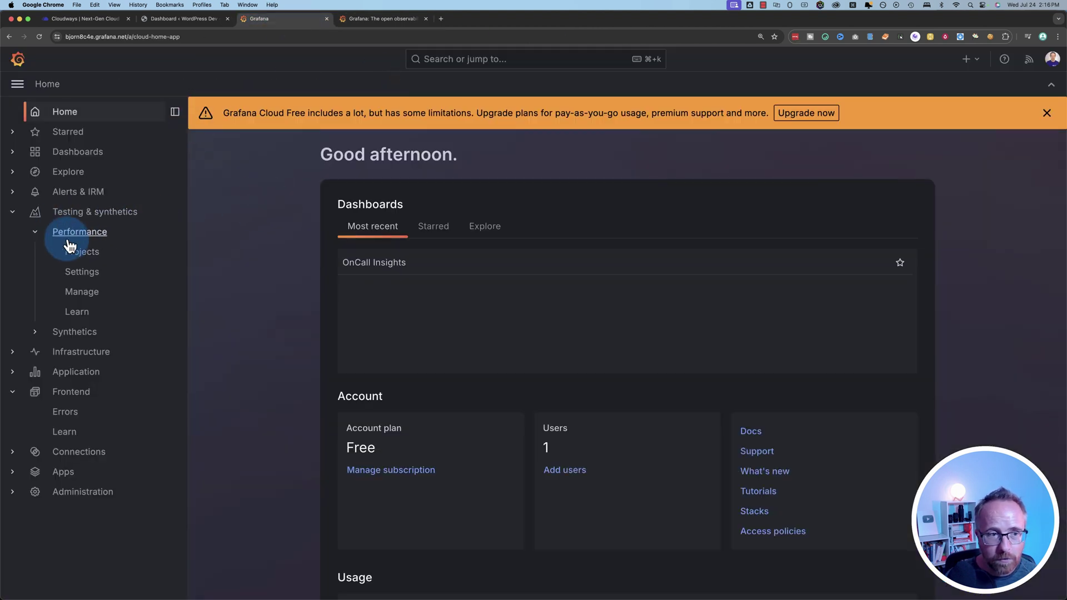
{"action": "left_click", "coordinate": [83, 252]}
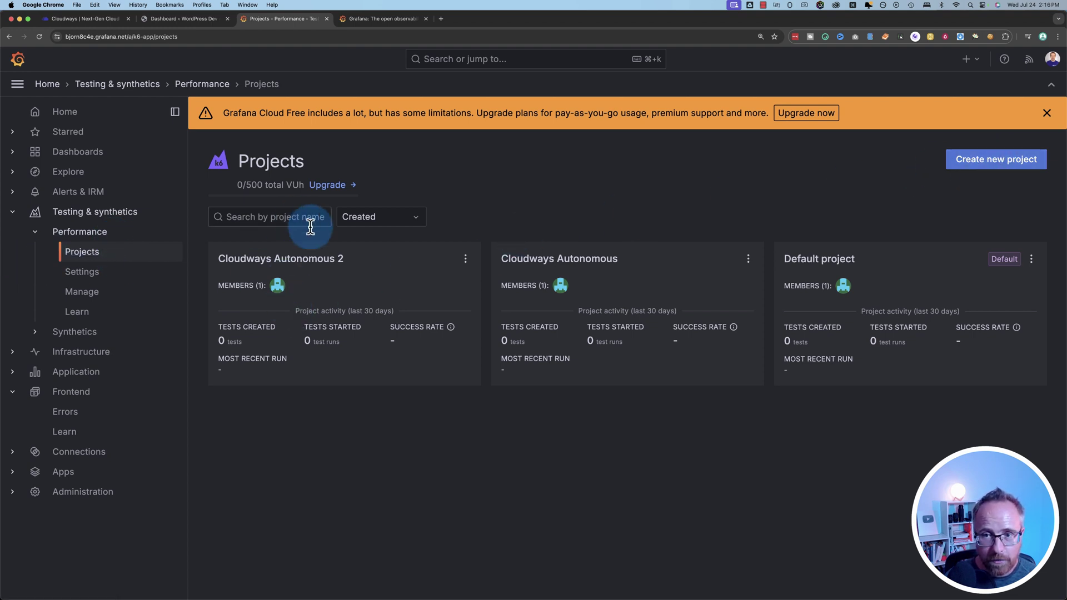
{"action": "left_click", "coordinate": [319, 265]}
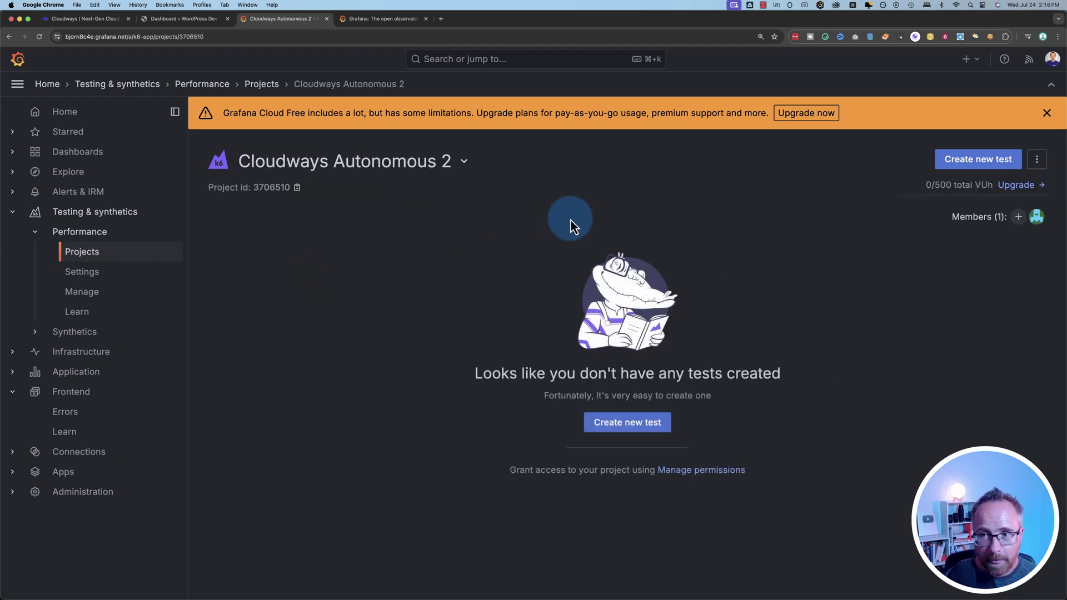
{"action": "left_click", "coordinate": [622, 423]}
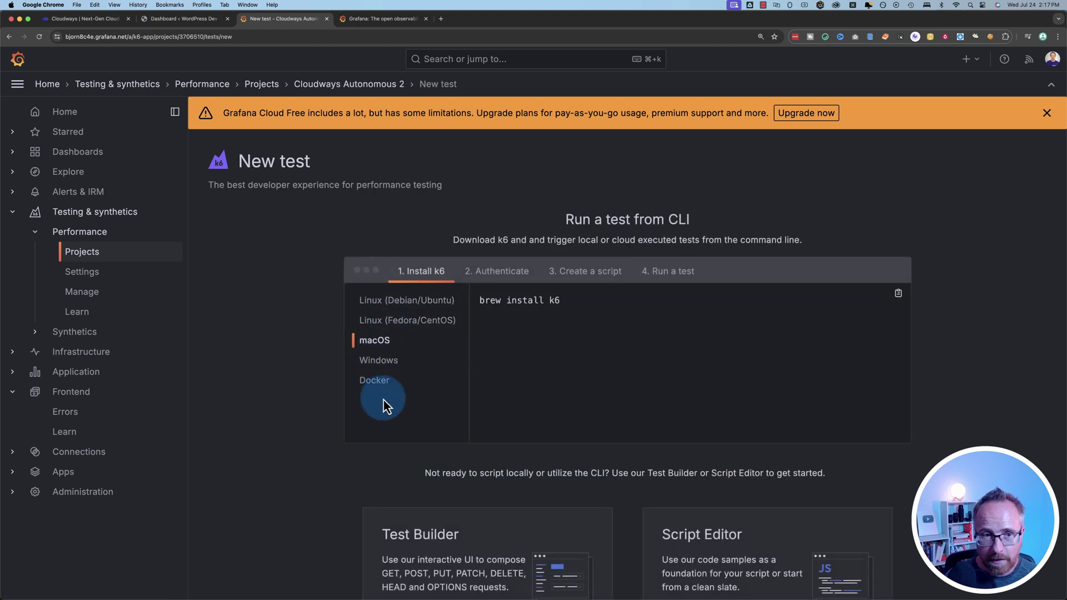
{"action": "left_click", "coordinate": [92, 253]}
{"action": "left_click", "coordinate": [340, 260]}
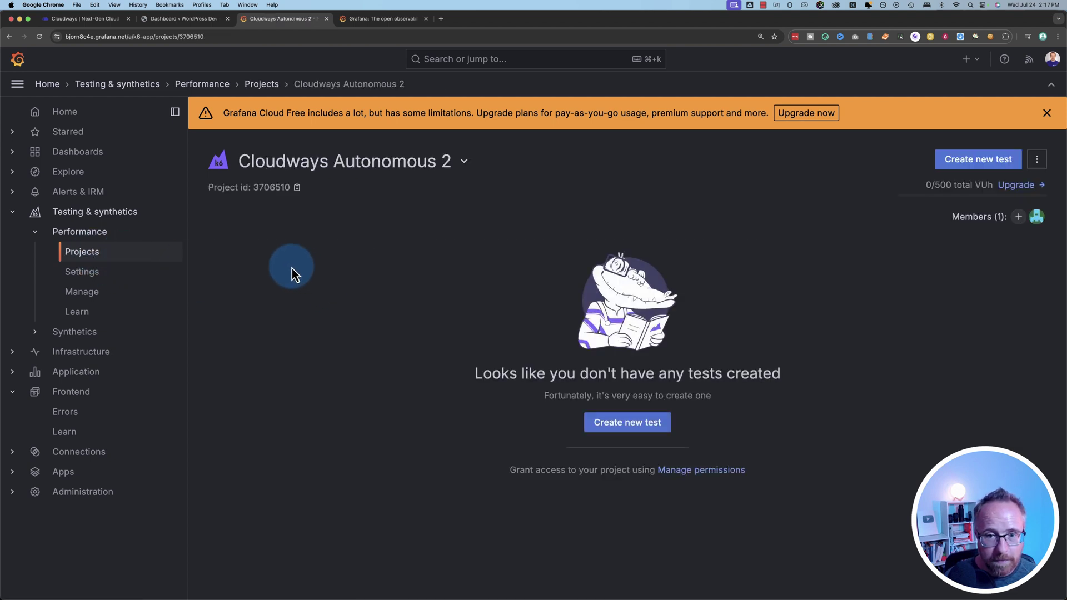
{"action": "key", "text": "super+Tab"}
{"action": "left_click", "coordinate": [157, 290]}
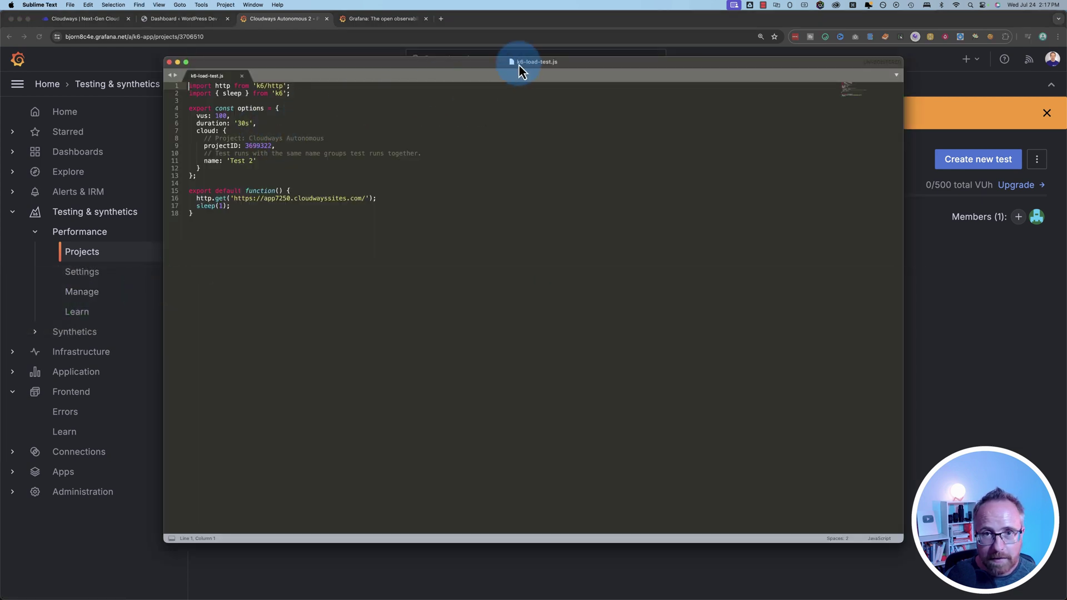
- Copy the Cloudways Autonomous 2 project ID from Grafana for the script's project ID on line 9
{"action": "left_click_drag", "start_coordinate": [518, 64], "coordinate": [531, 65]}
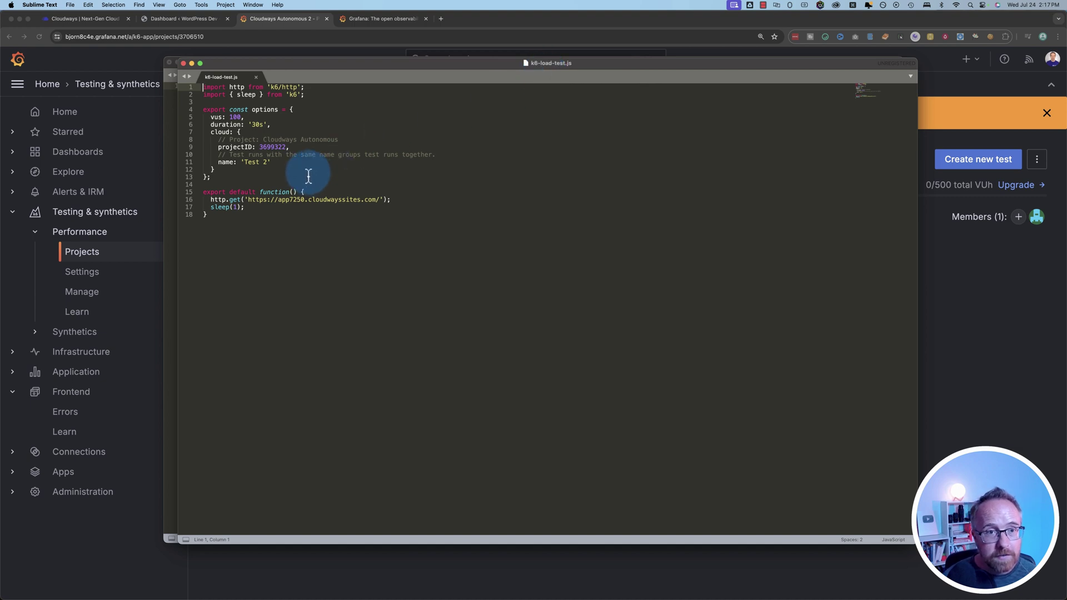
{"action": "double_click", "coordinate": [270, 148]}
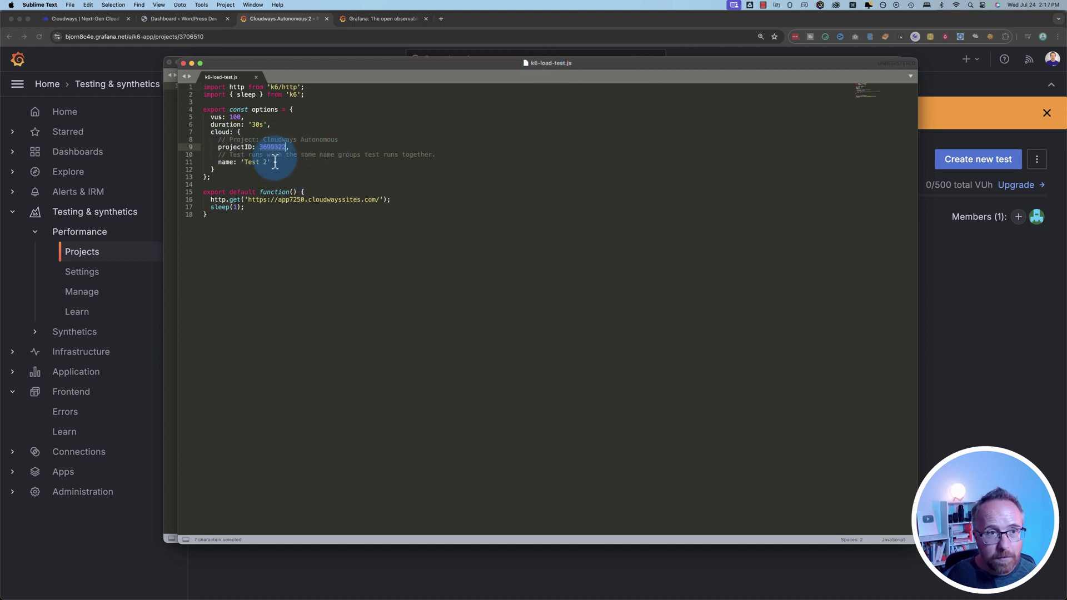
{"action": "left_click", "coordinate": [189, 40]}
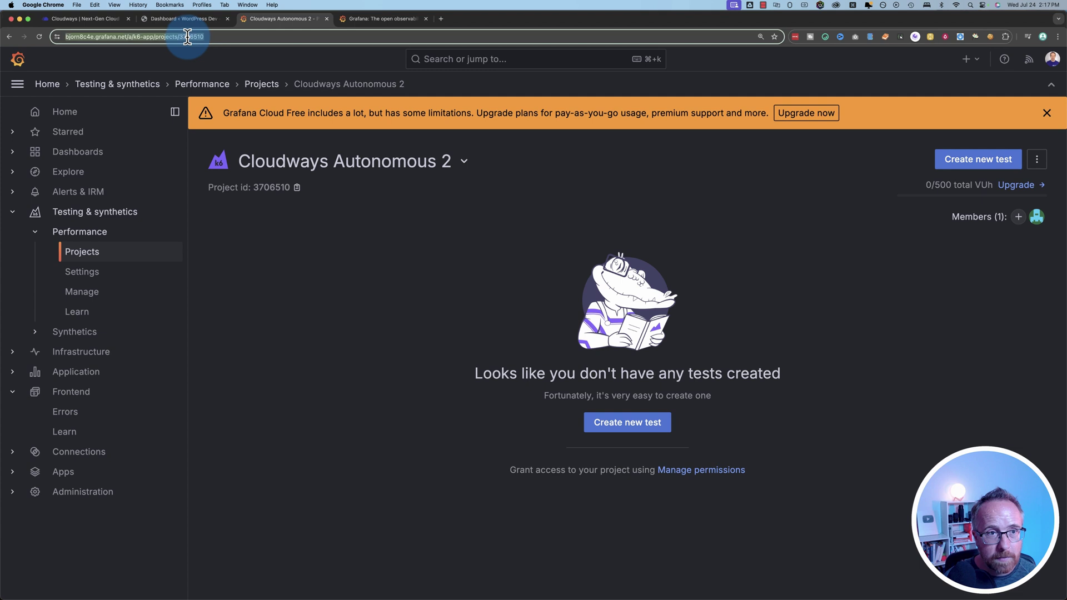
{"action": "double_click", "coordinate": [199, 37]}
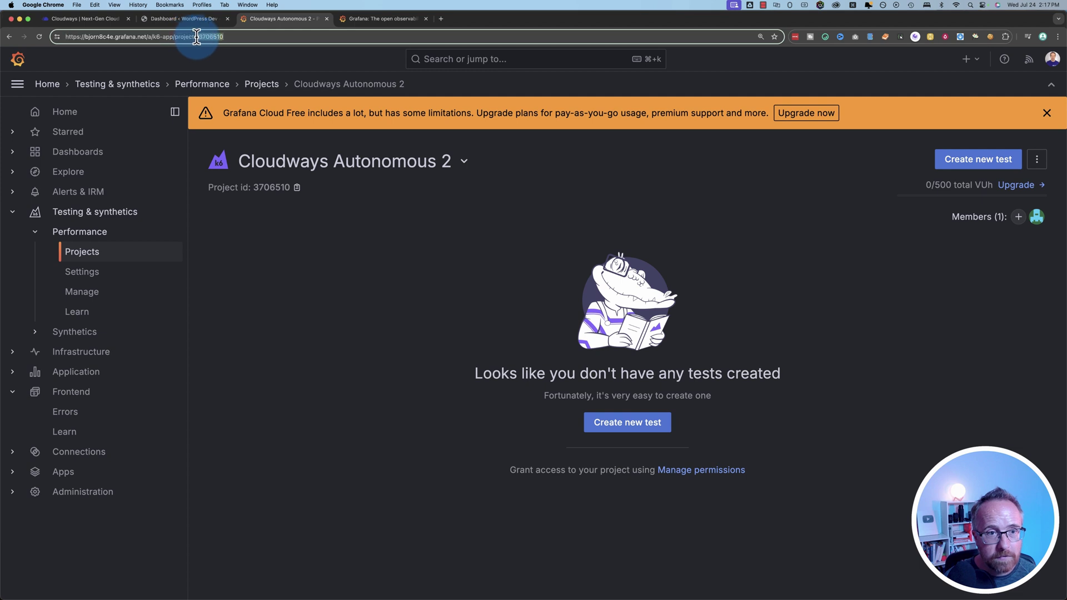
{"action": "right_click", "coordinate": [275, 189]}
{"action": "key", "text": "Escape"}
{"action": "left_click", "coordinate": [297, 188]}
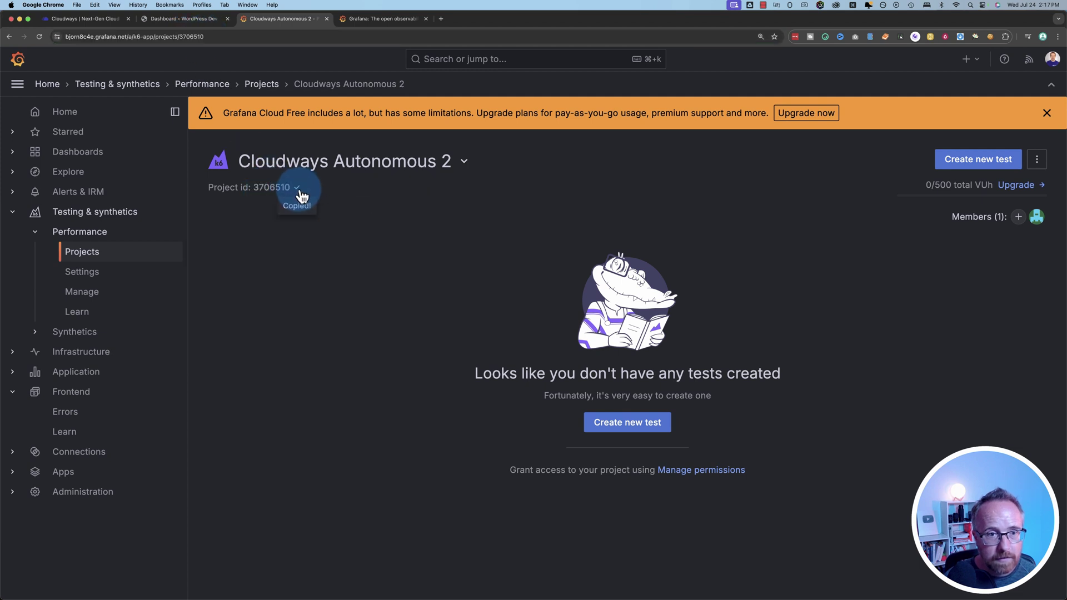
{"action": "key", "text": "super+Tab"}
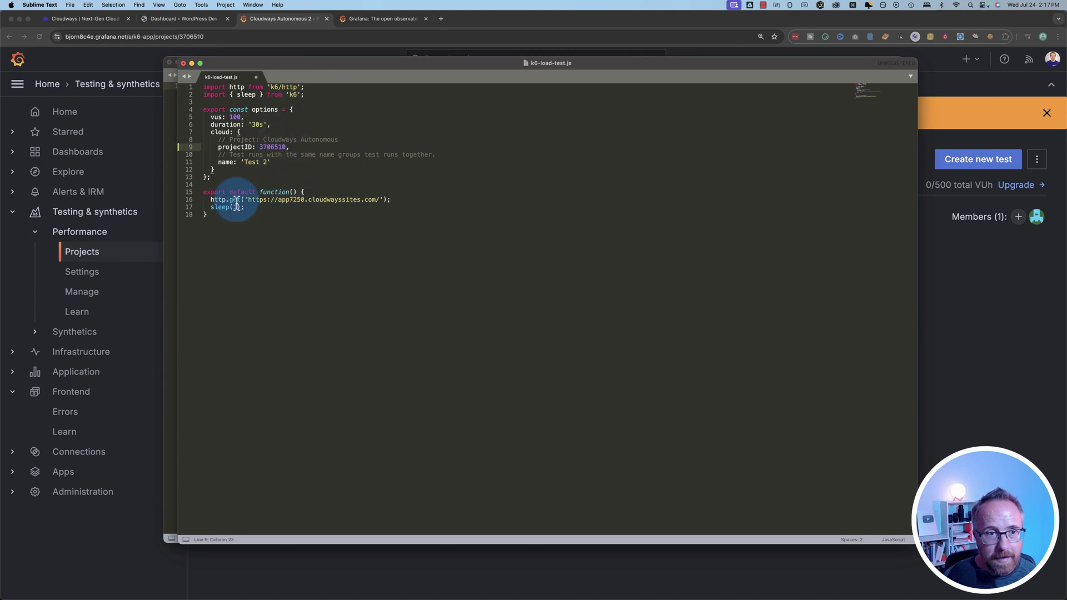
- Replace the http.get target on line 16 with the site's wp-admin address
{"action": "left_click", "coordinate": [160, 148]}
{"action": "left_click", "coordinate": [178, 20]}
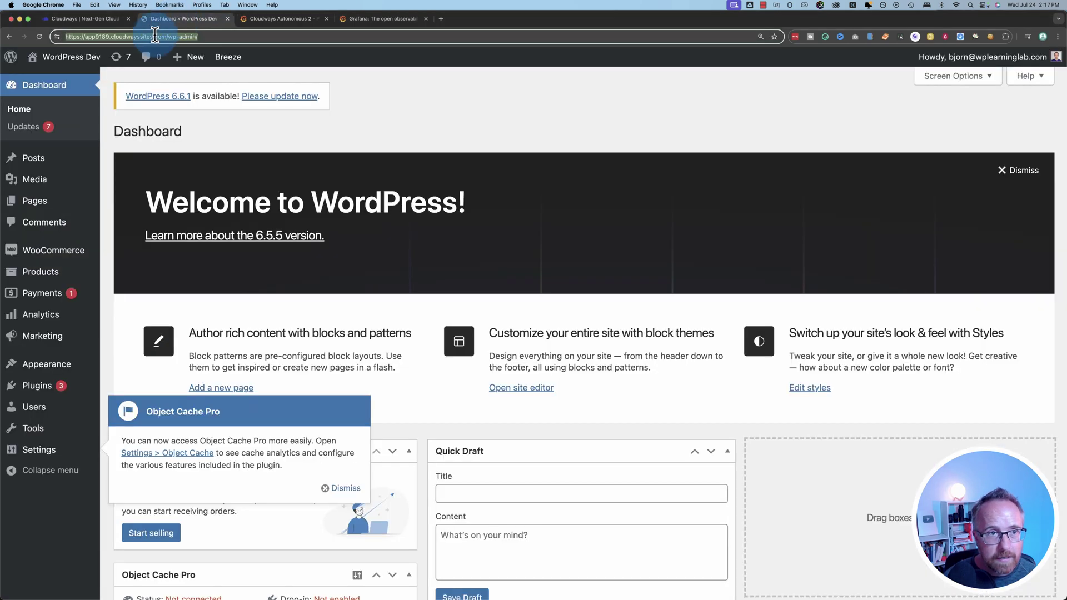
{"action": "left_click", "coordinate": [278, 20]}
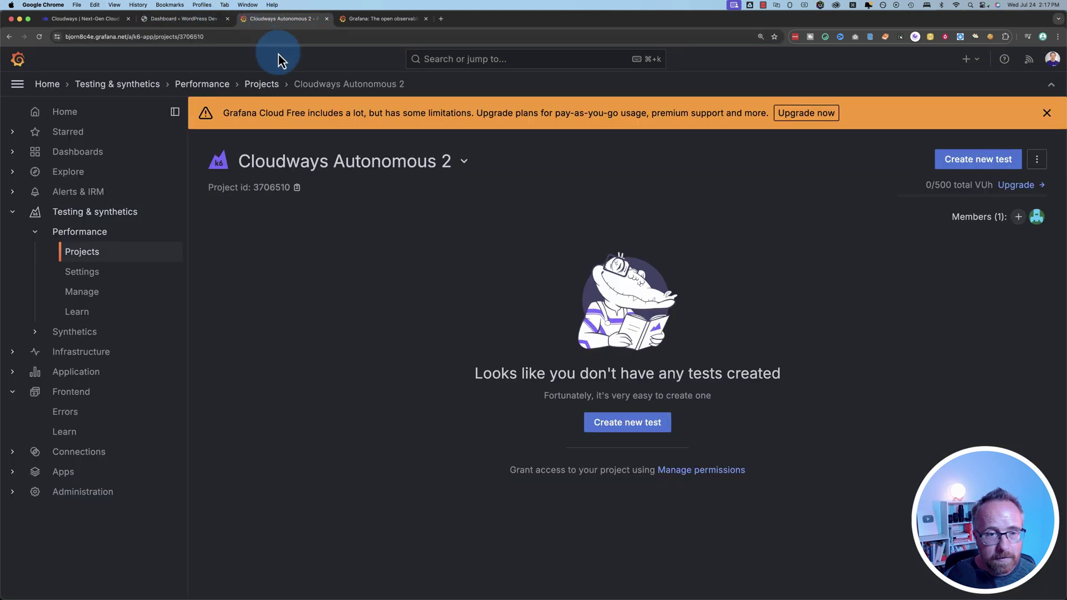
{"action": "key", "text": "super+Tab"}
{"action": "left_click_drag", "start_coordinate": [245, 200], "coordinate": [303, 192]}
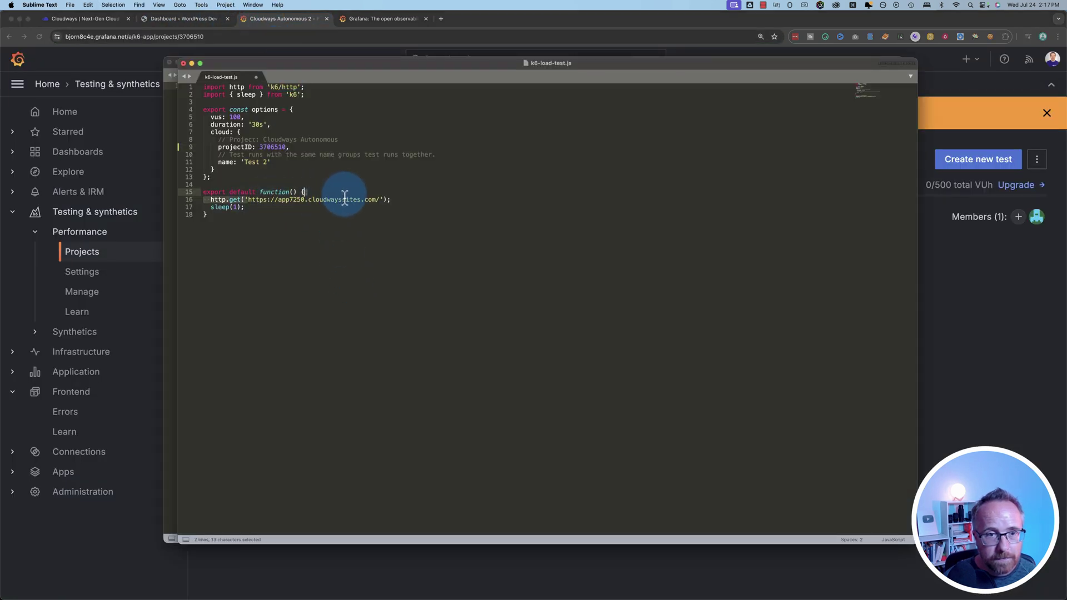
{"action": "left_click", "coordinate": [377, 199], "text": "shift"}
{"action": "key", "text": "super+v"}
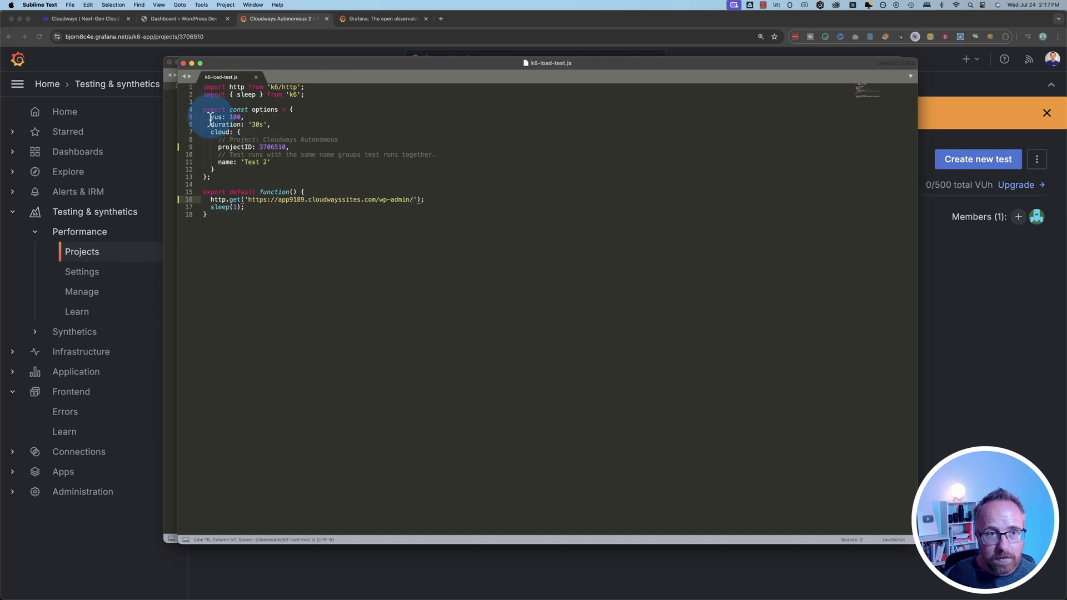
- Rename the test from 'Test 2' to 'Testing 1,2,3', keeping 100 virtual users
{"action": "left_click_drag", "start_coordinate": [230, 117], "coordinate": [243, 117]}
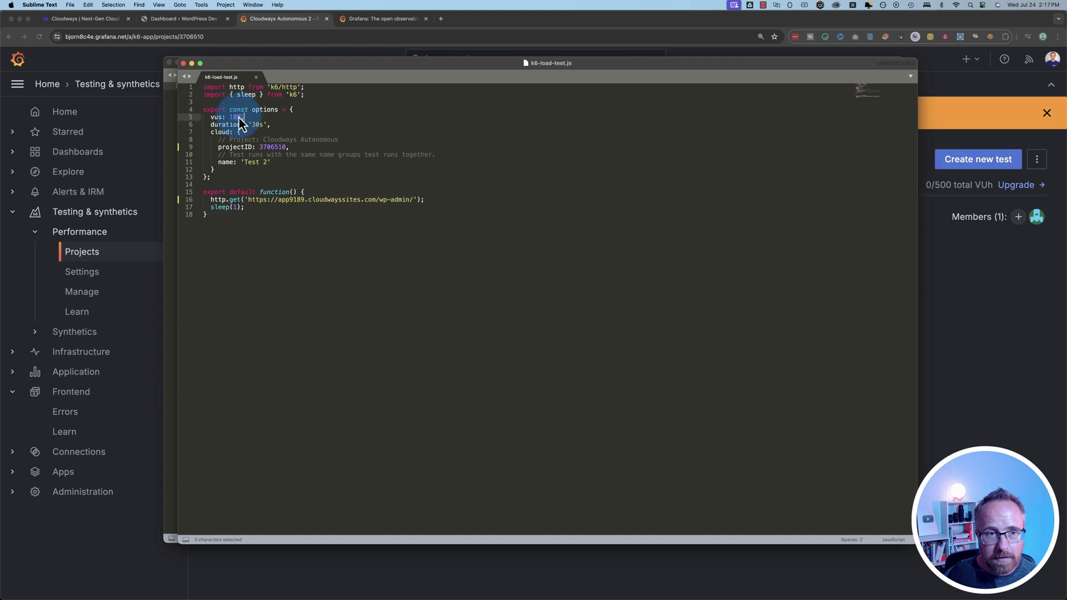
{"action": "left_click", "coordinate": [233, 118]}
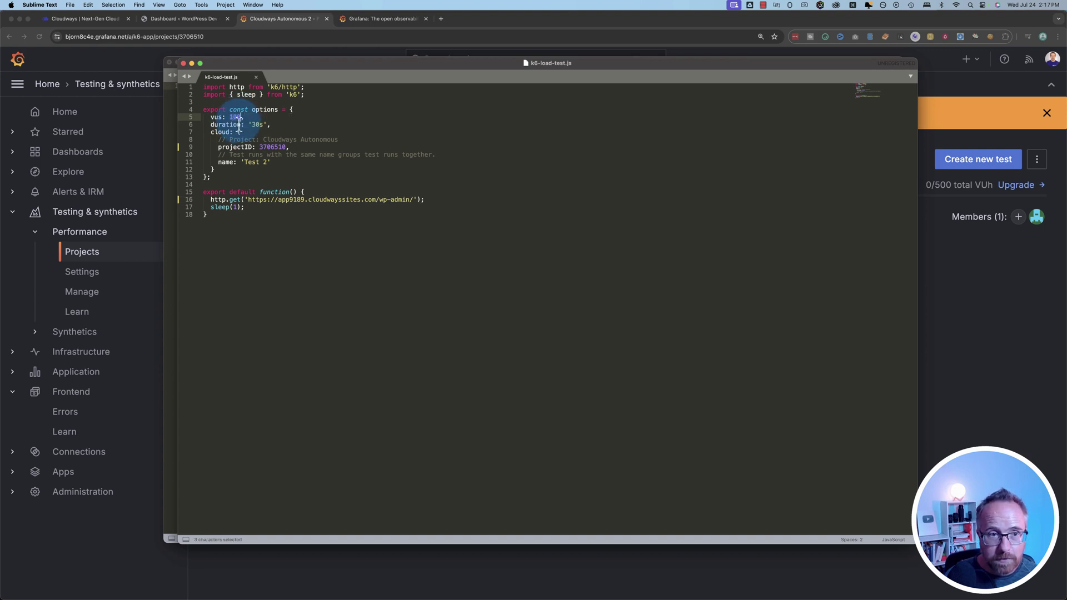
{"action": "left_click_drag", "start_coordinate": [245, 161], "coordinate": [289, 162]}
{"action": "type", "text": "Testing 1,2,3"}
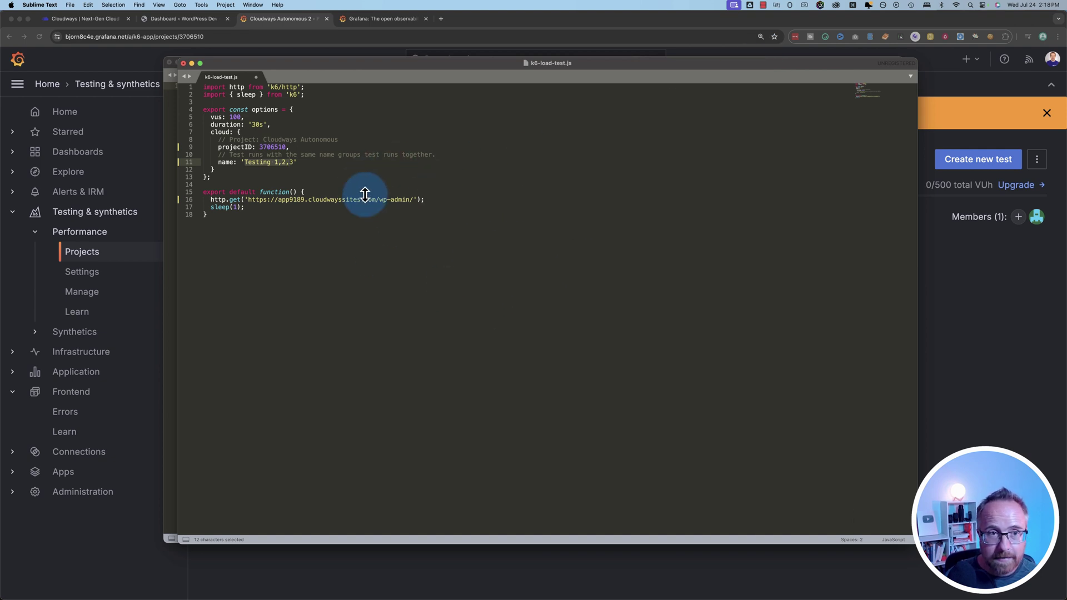
{"action": "key", "text": "super+Tab"}
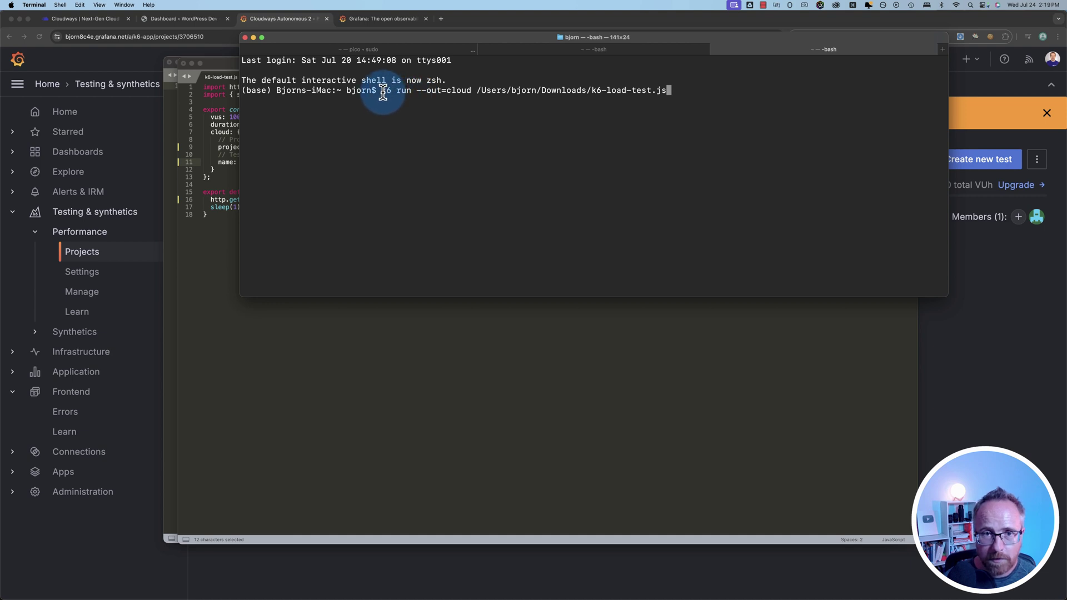
- Run 'k6 run --out=cloud' on k6-load-test.js and watch it reach 100/100 VUs
{"action": "left_click_drag", "start_coordinate": [382, 93], "coordinate": [672, 90]}
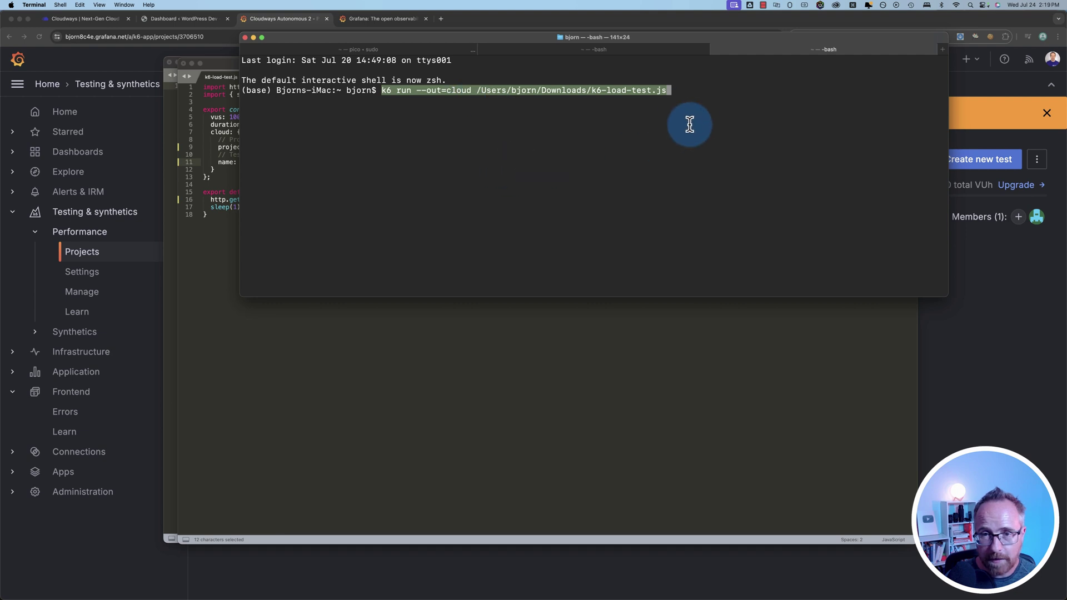
{"action": "left_click", "coordinate": [678, 90]}
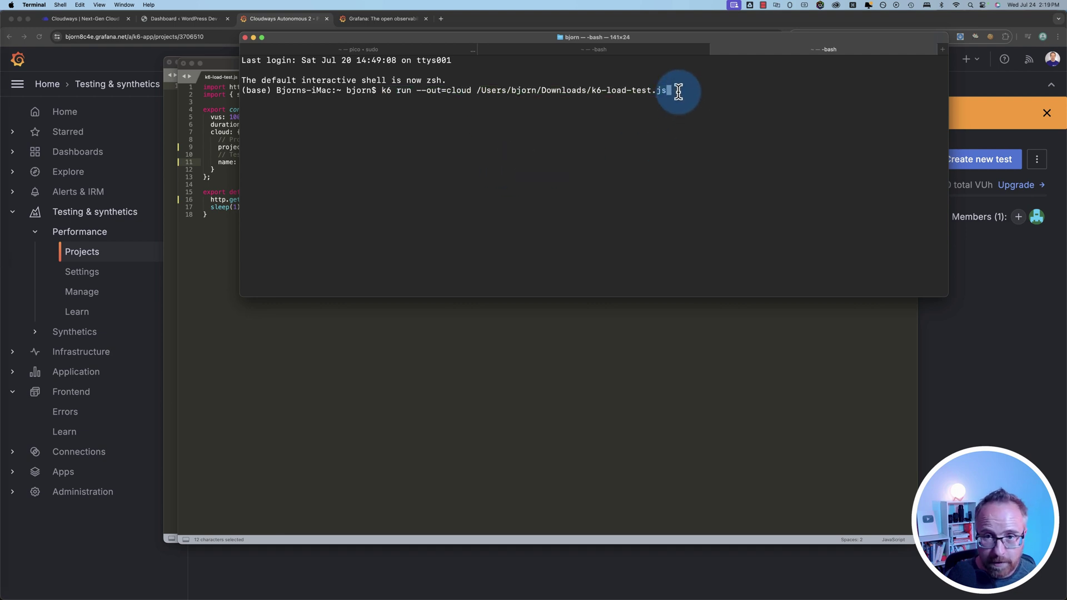
{"action": "key", "text": "Return"}
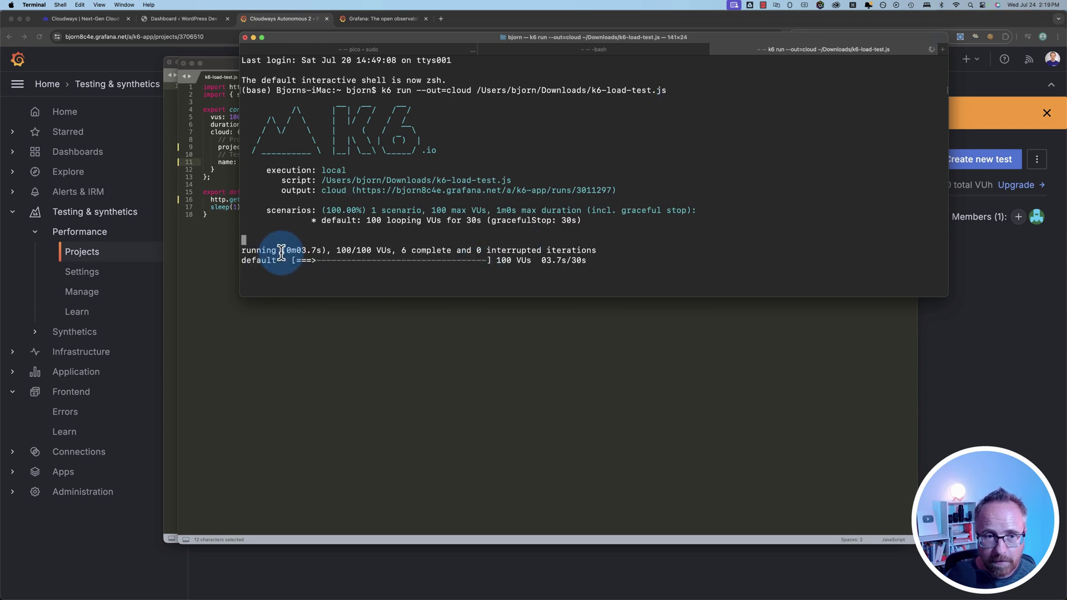
{"action": "double_click", "coordinate": [347, 248]}
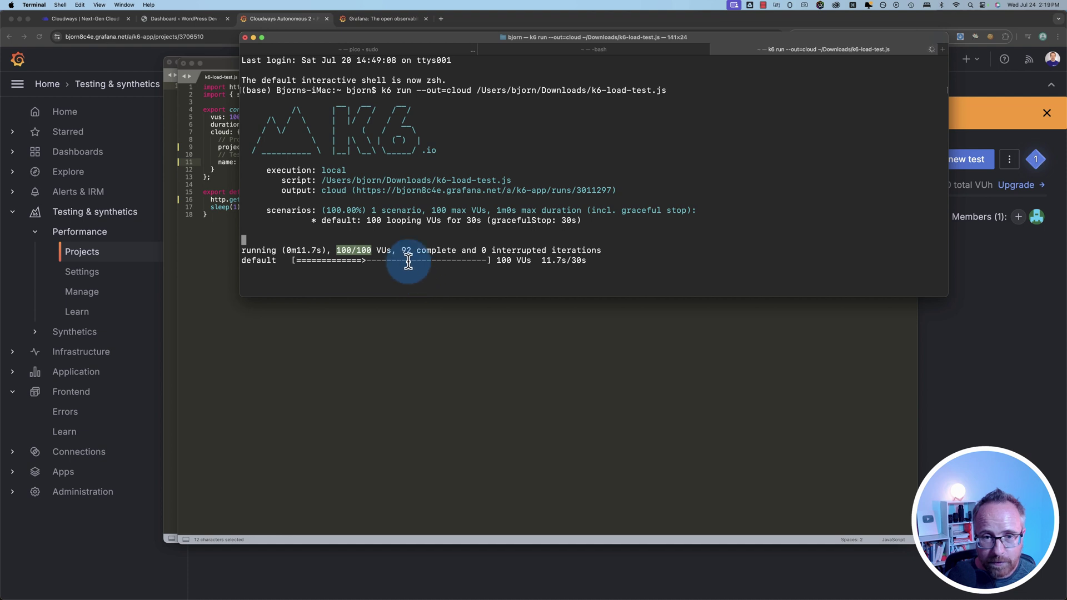
{"action": "left_click_drag", "start_coordinate": [396, 249], "coordinate": [576, 250]}
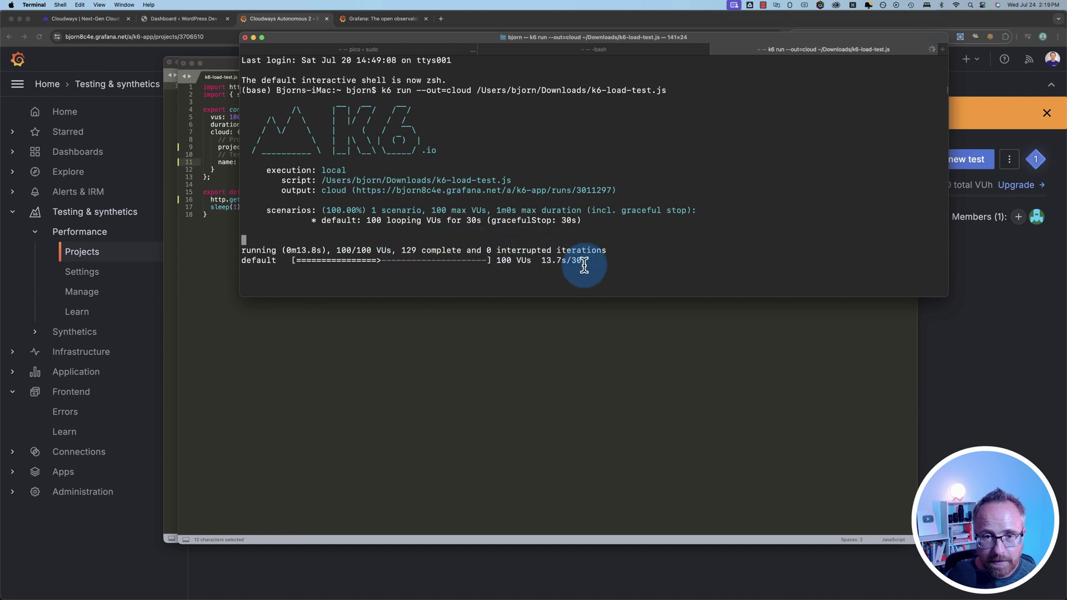
{"action": "left_click", "coordinate": [169, 21]}
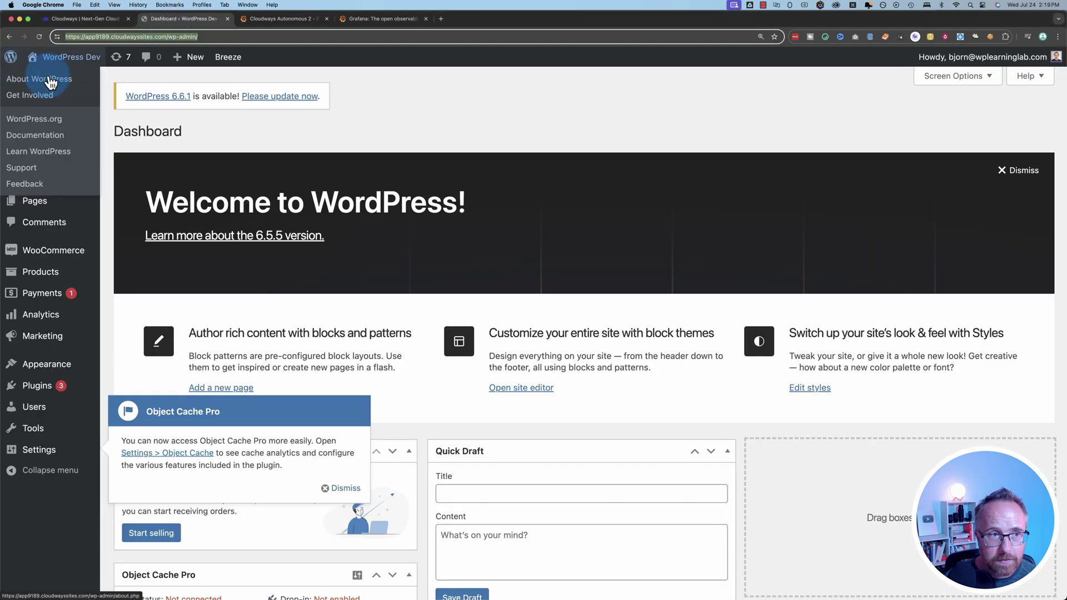
- Visit the live WordPress Dev site and browse its Checkout, My account and Sample Page
{"action": "left_click", "coordinate": [58, 82]}
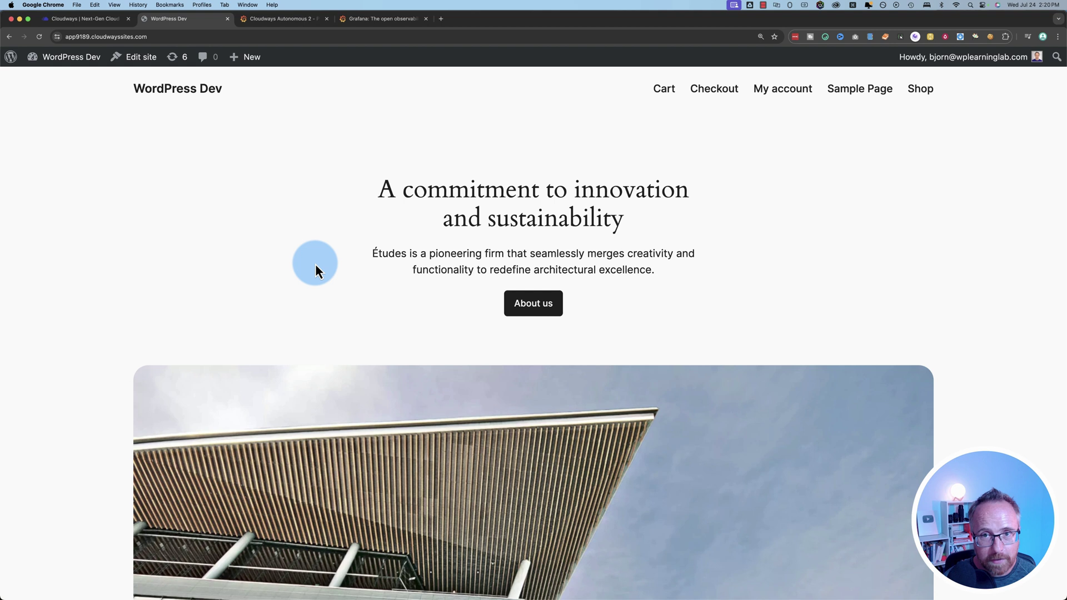
{"action": "key", "text": "super+Tab"}
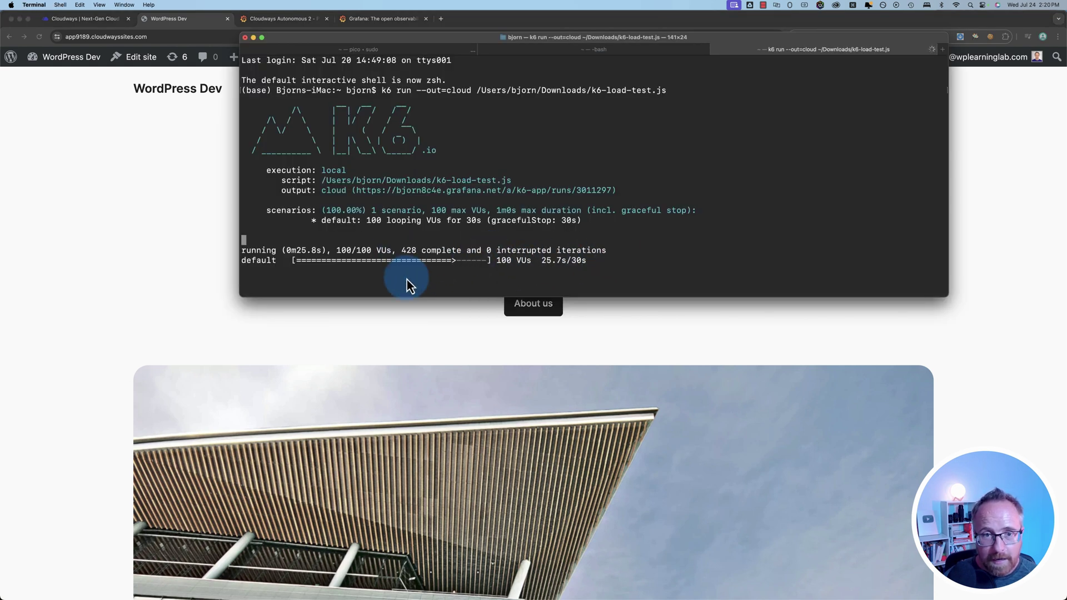
{"action": "left_click", "coordinate": [181, 259]}
{"action": "scroll", "coordinate": [429, 309], "scroll_direction": "down", "scroll_amount": 1}
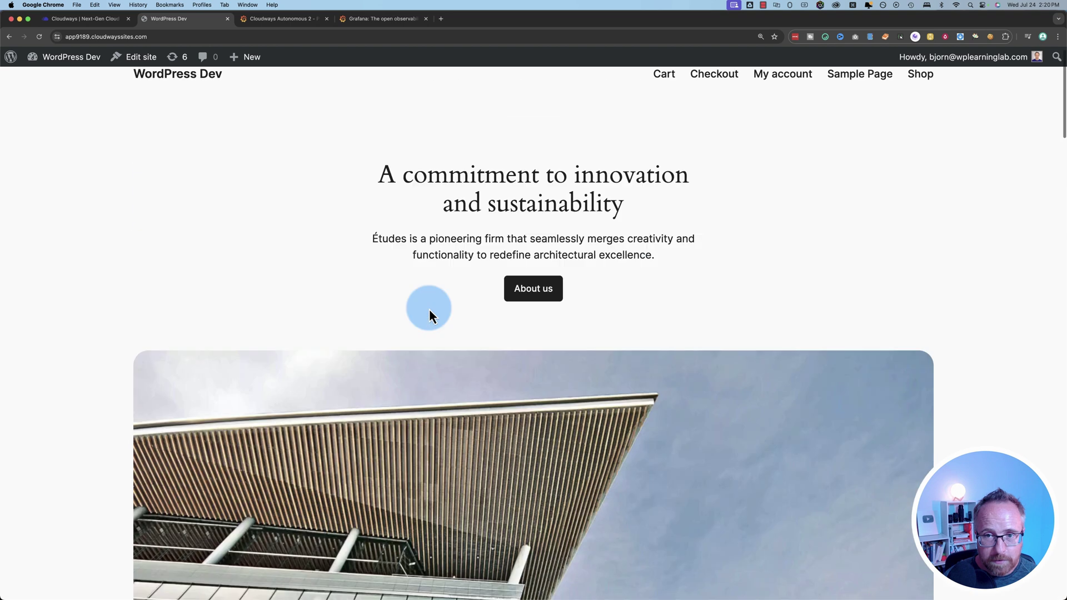
{"action": "scroll", "coordinate": [429, 308], "scroll_direction": "up", "scroll_amount": 1}
{"action": "left_click", "coordinate": [715, 95]}
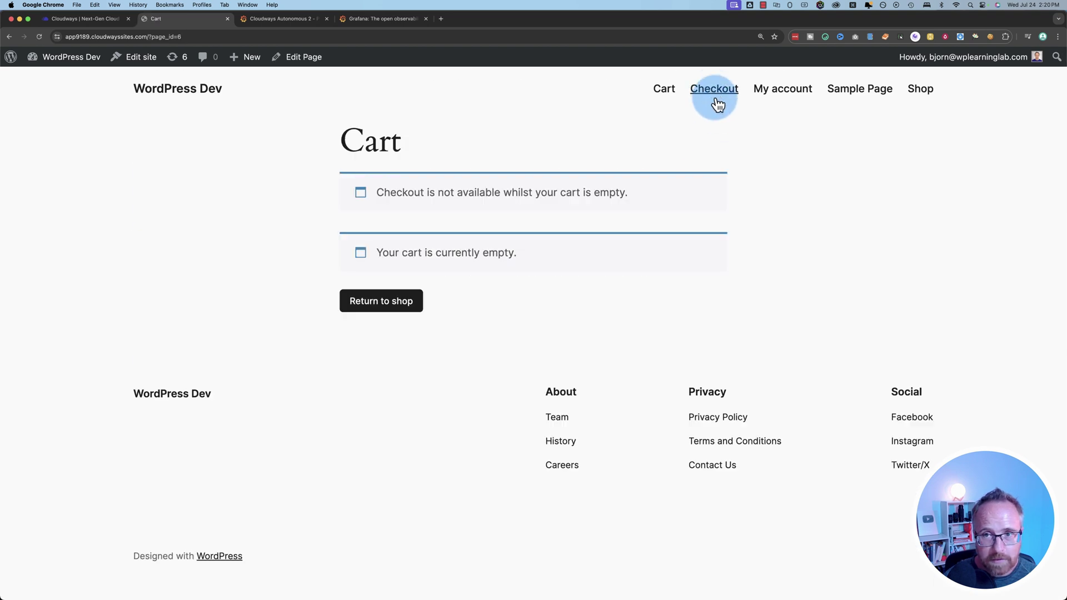
{"action": "left_click", "coordinate": [768, 99]}
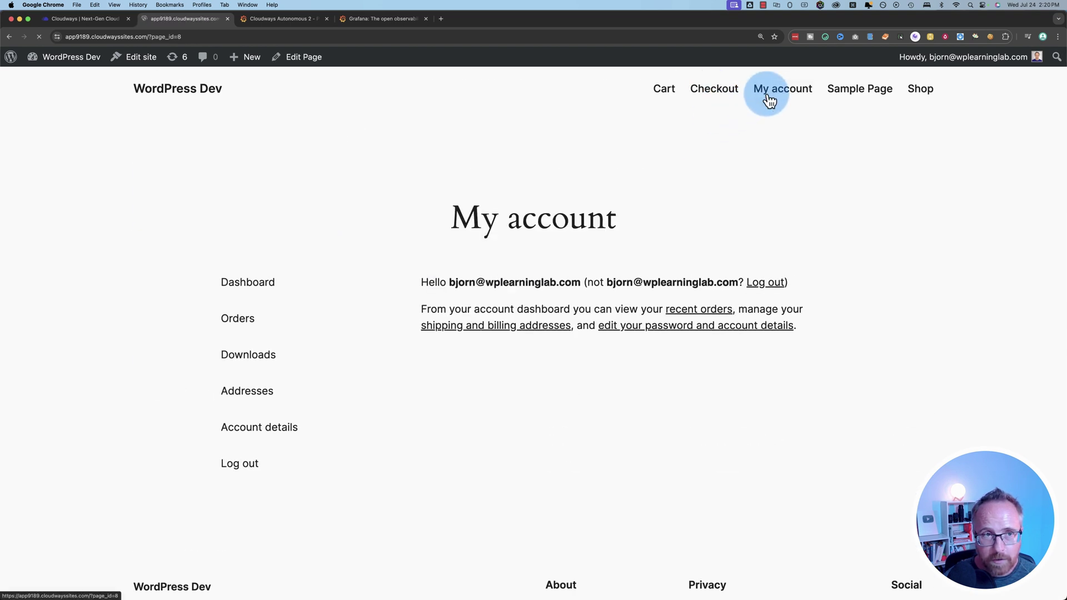
{"action": "left_click", "coordinate": [852, 99]}
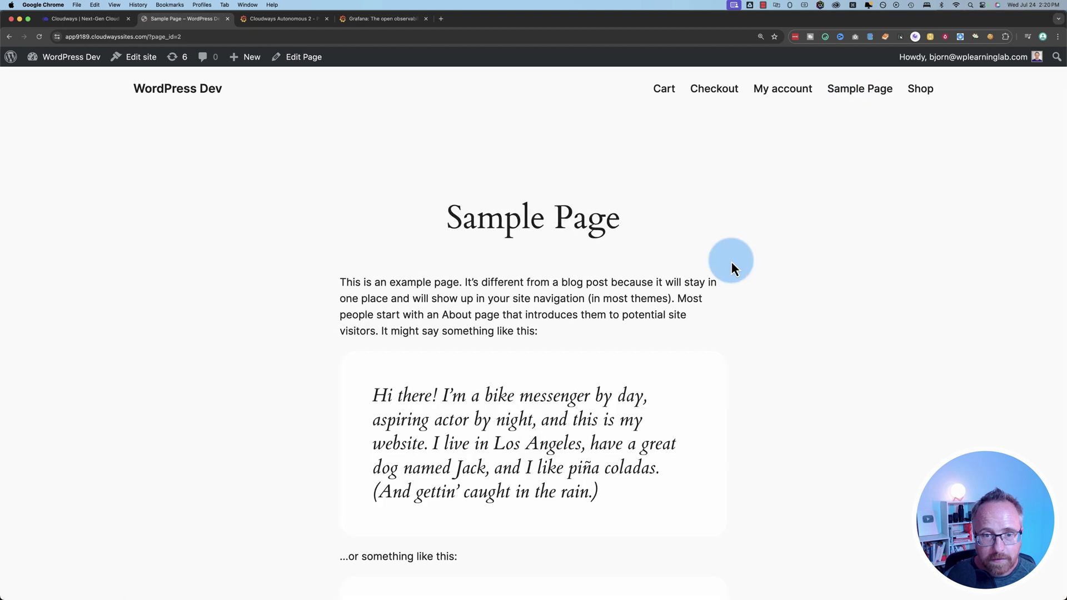
- Check the load test in Terminal as the virtual user count drops to 012
{"action": "key", "text": "super+Tab"}
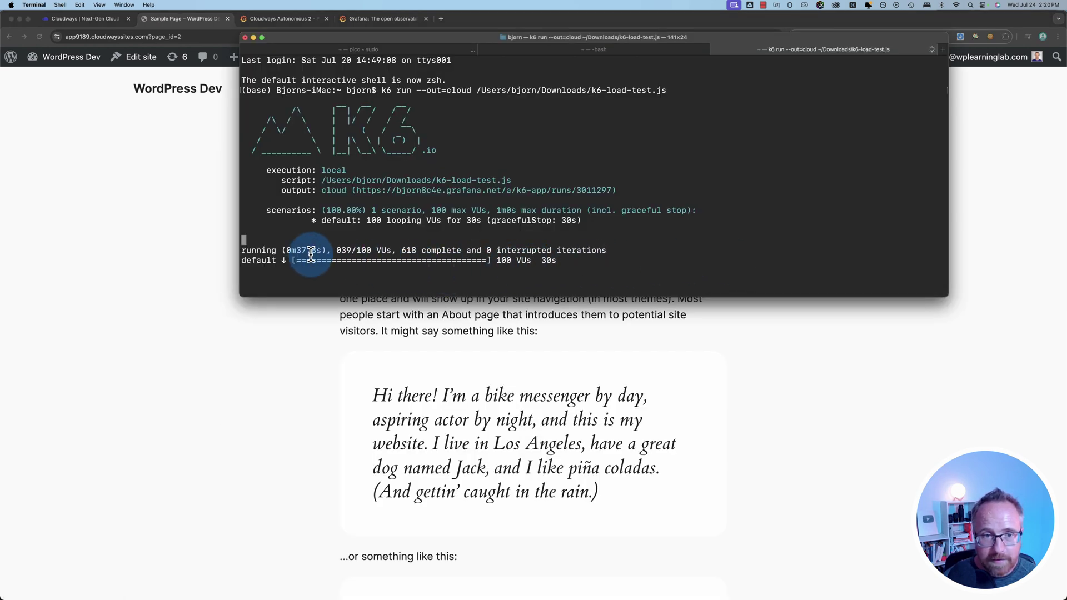
{"action": "double_click", "coordinate": [344, 250]}
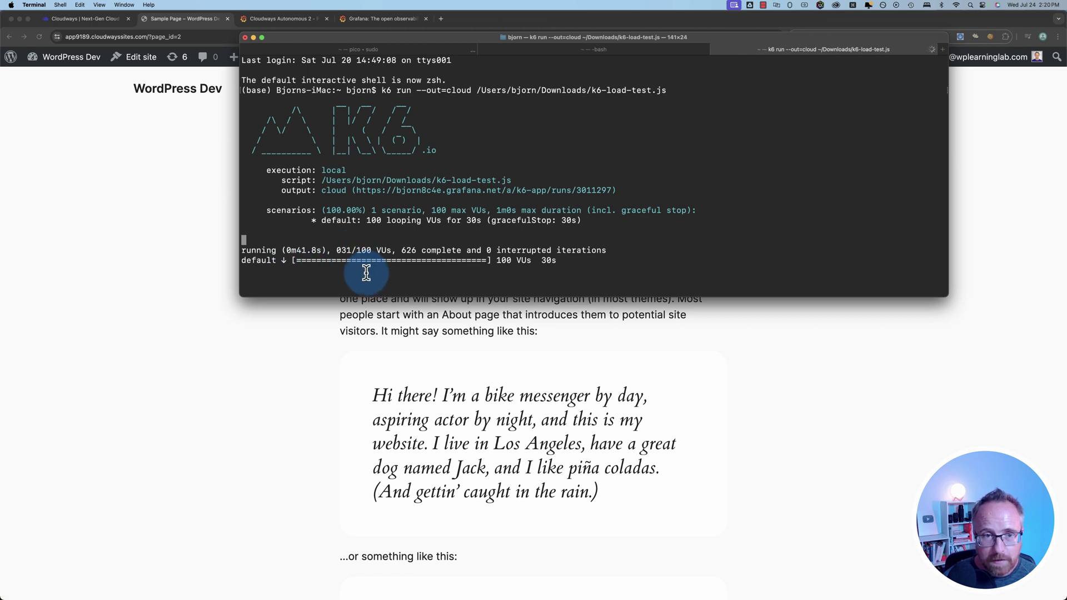
{"action": "double_click", "coordinate": [342, 250]}
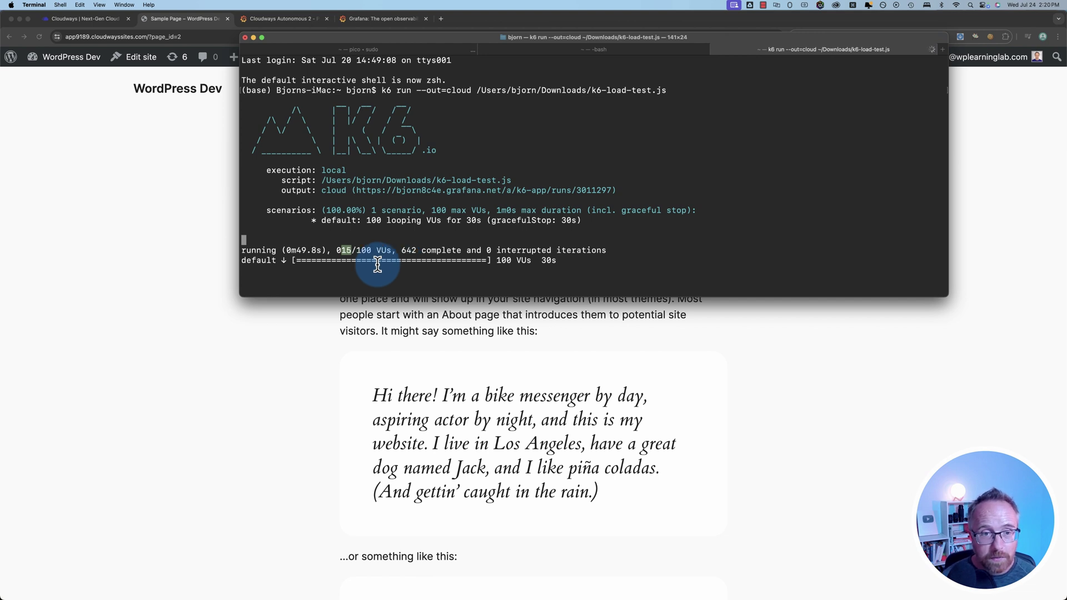
{"action": "left_click_drag", "start_coordinate": [336, 250], "coordinate": [361, 250]}
{"action": "left_click", "coordinate": [367, 278]}
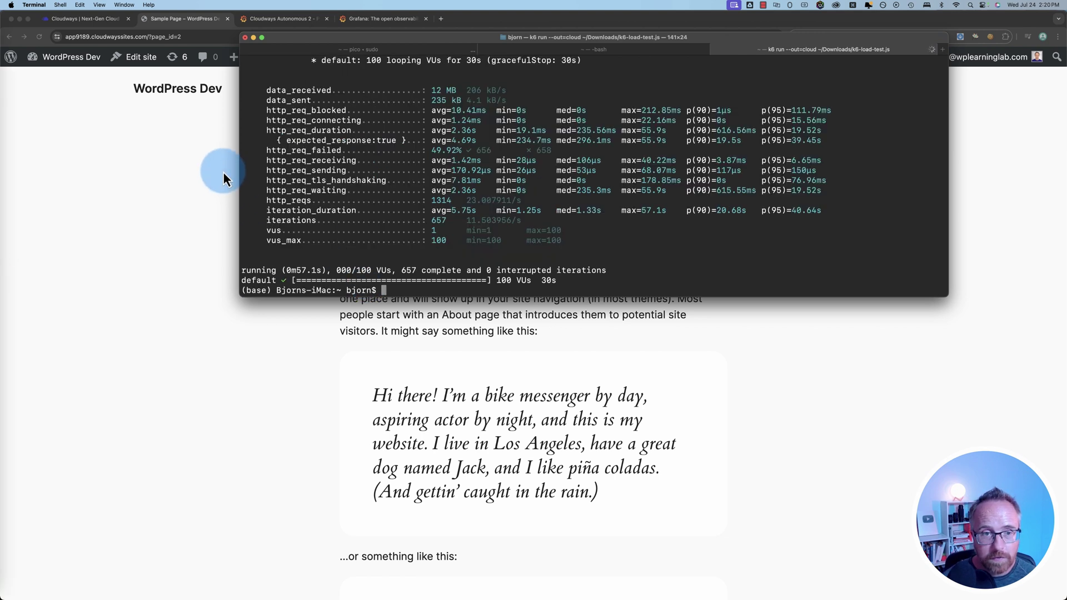
- Review the finished k6 summary metrics, then bring up the 'Cloudways Autonomous 2' Grafana project
{"action": "scroll", "coordinate": [513, 206], "scroll_direction": "up", "scroll_amount": 2}
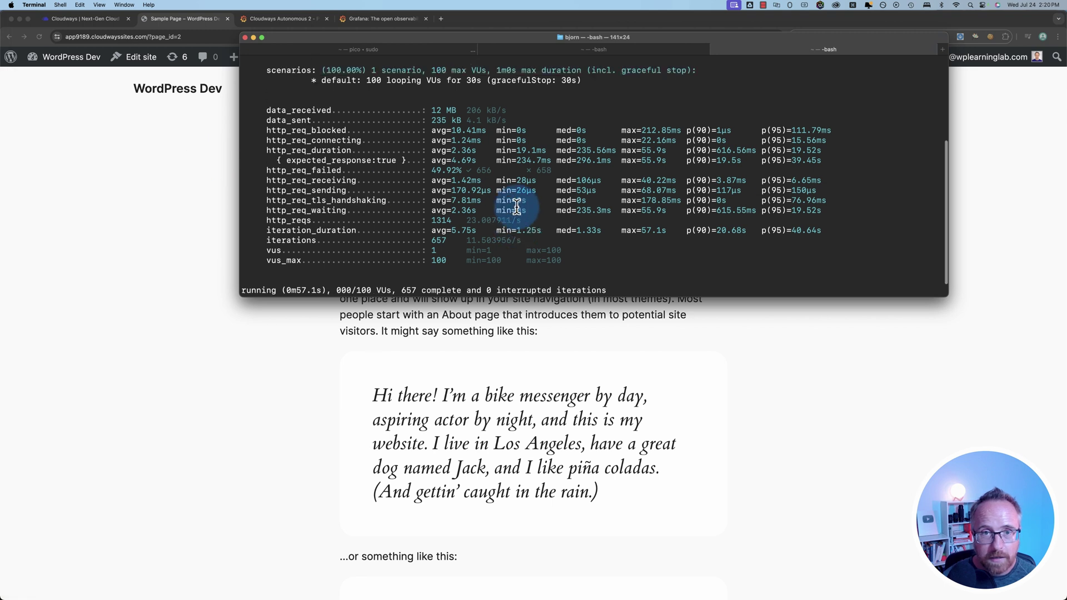
{"action": "scroll", "coordinate": [445, 172], "scroll_direction": "down", "scroll_amount": 2}
{"action": "left_click_drag", "start_coordinate": [378, 99], "coordinate": [673, 248]}
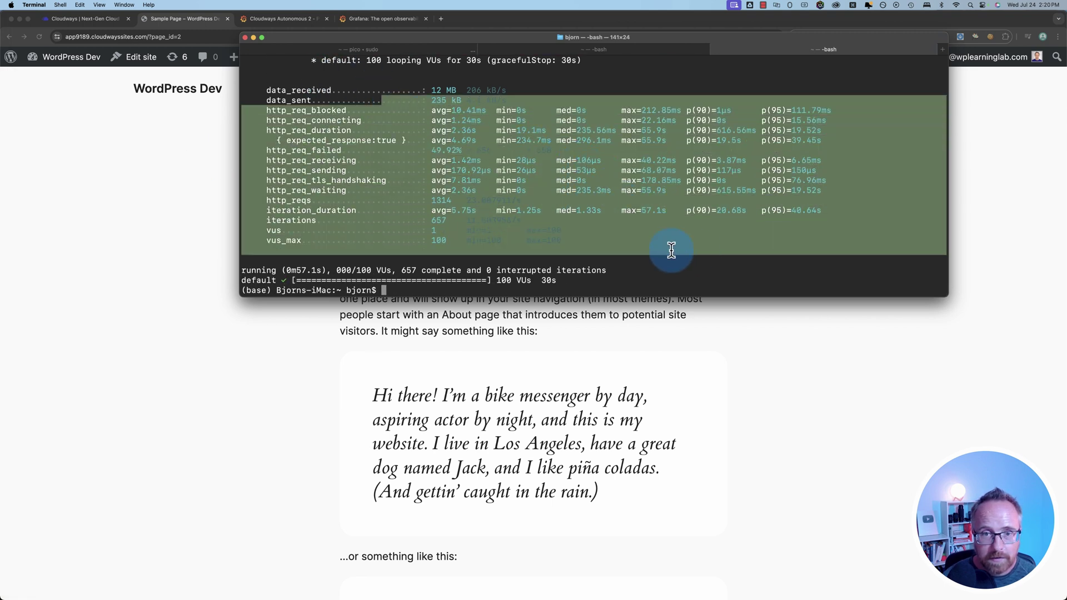
{"action": "left_click", "coordinate": [223, 69]}
{"action": "left_click", "coordinate": [279, 18]}
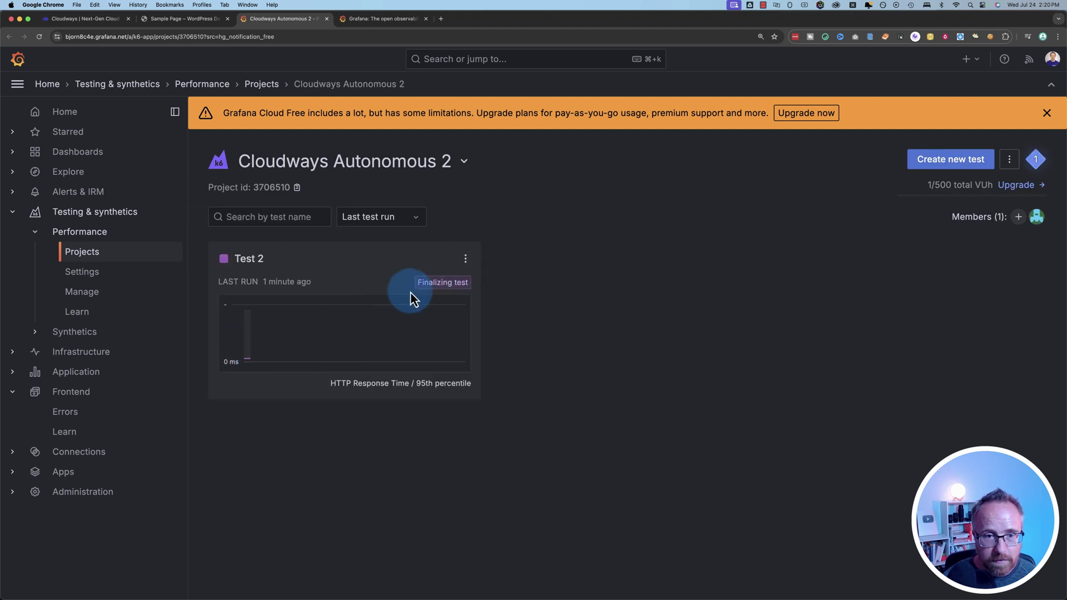
- Show the tooltip on Test 2's HTTP Response Time bar (100 VUs, 1 min, P95 19.6 s)
{"action": "mouse_move", "coordinate": [248, 362]}
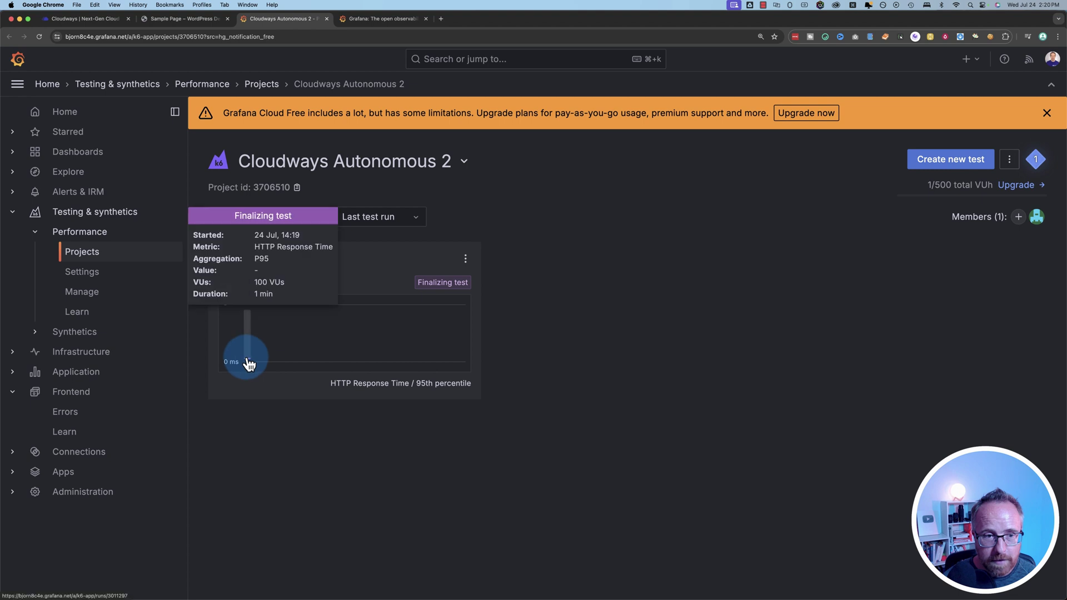